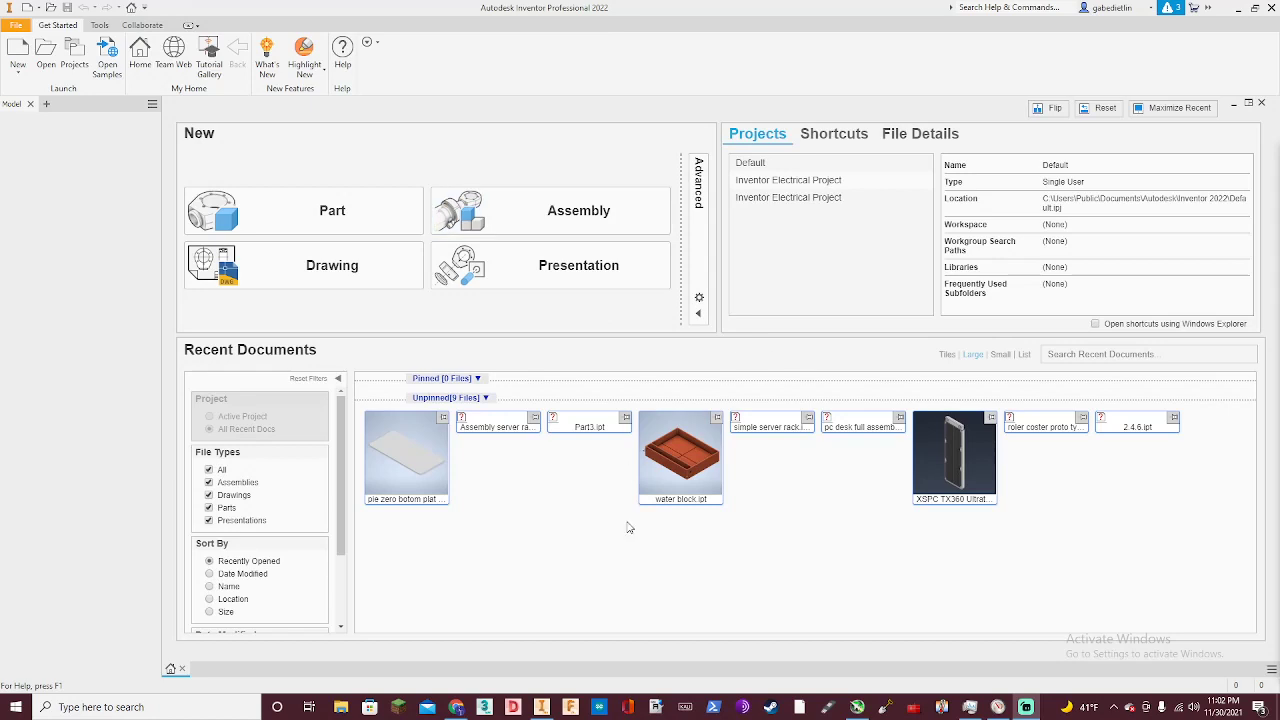
- Create a new part and start a 2D sketch on the front (XY) origin plane
{"action": "left_click", "coordinate": [375, 203]}
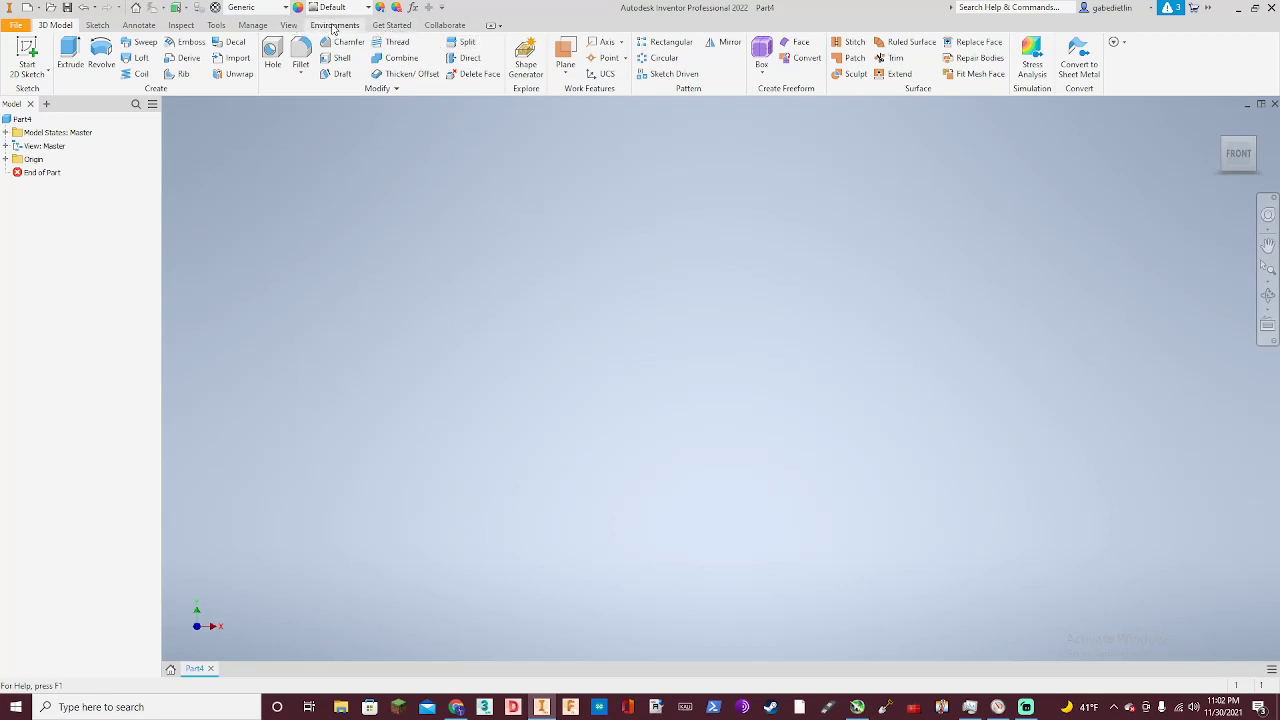
{"action": "left_click", "coordinate": [40, 54]}
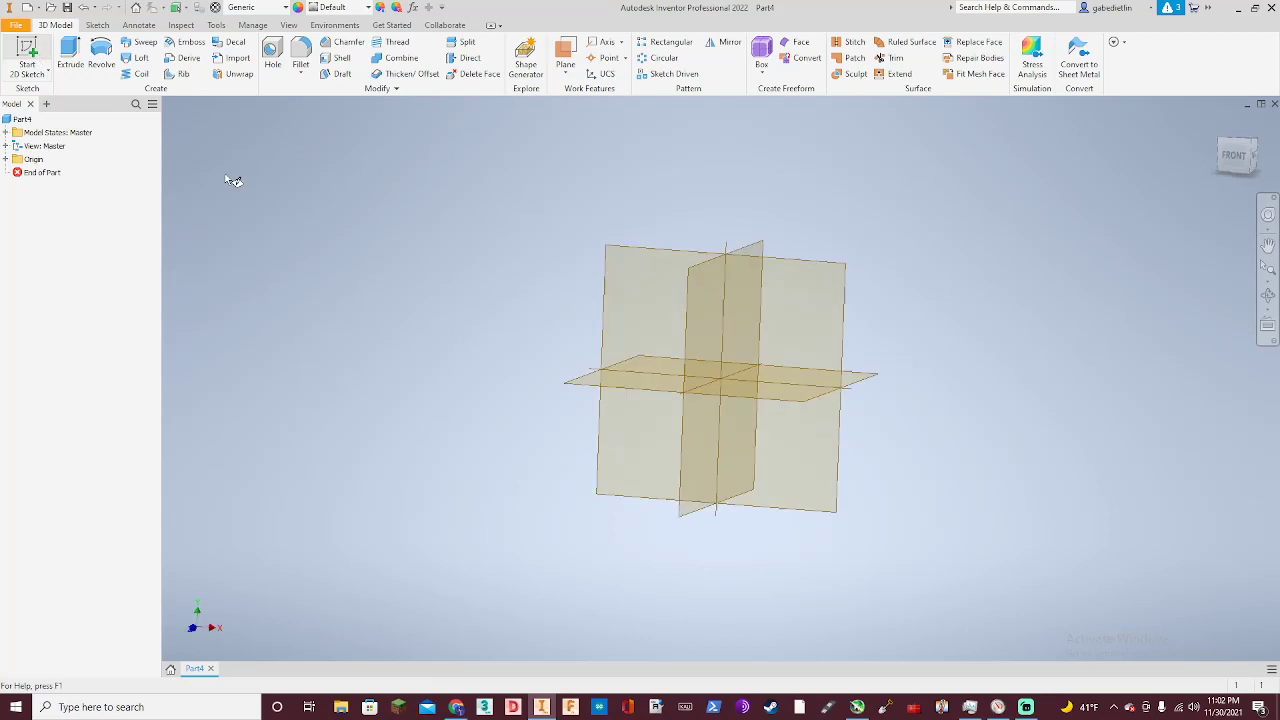
{"action": "left_click", "coordinate": [778, 382]}
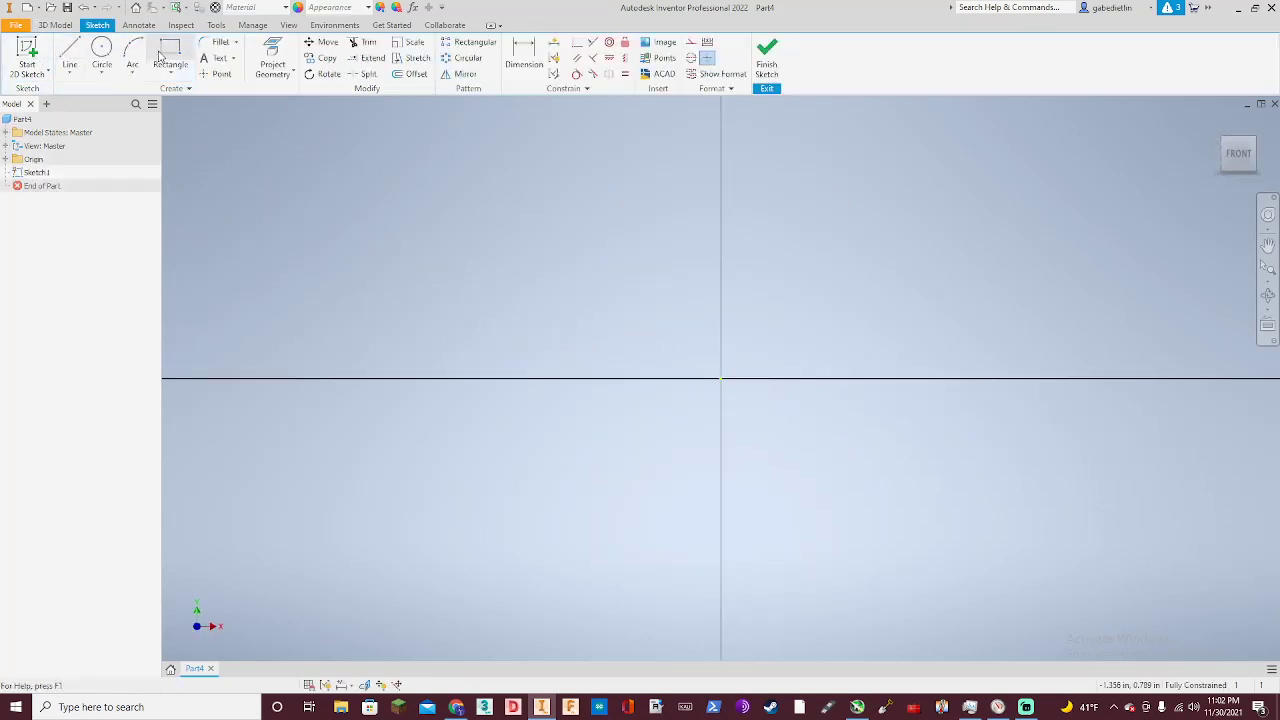
- Draw a 5 by 5 in rectangle with its first corner at the origin and finish the sketch
{"action": "left_click", "coordinate": [170, 55]}
{"action": "left_click", "coordinate": [721, 379]}
{"action": "type", "text": "5"}
{"action": "key", "text": "Tab"}
{"action": "type", "text": "5"}
{"action": "key", "text": "Tab"}
{"action": "scroll", "coordinate": [494, 416], "scroll_direction": "up", "scroll_amount": 5}
{"action": "scroll", "coordinate": [540, 494], "scroll_direction": "down", "scroll_amount": 3}
{"action": "left_click", "coordinate": [634, 249]}
{"action": "scroll", "coordinate": [565, 427], "scroll_direction": "up", "scroll_amount": 5}
{"action": "scroll", "coordinate": [527, 485], "scroll_direction": "up", "scroll_amount": 5}
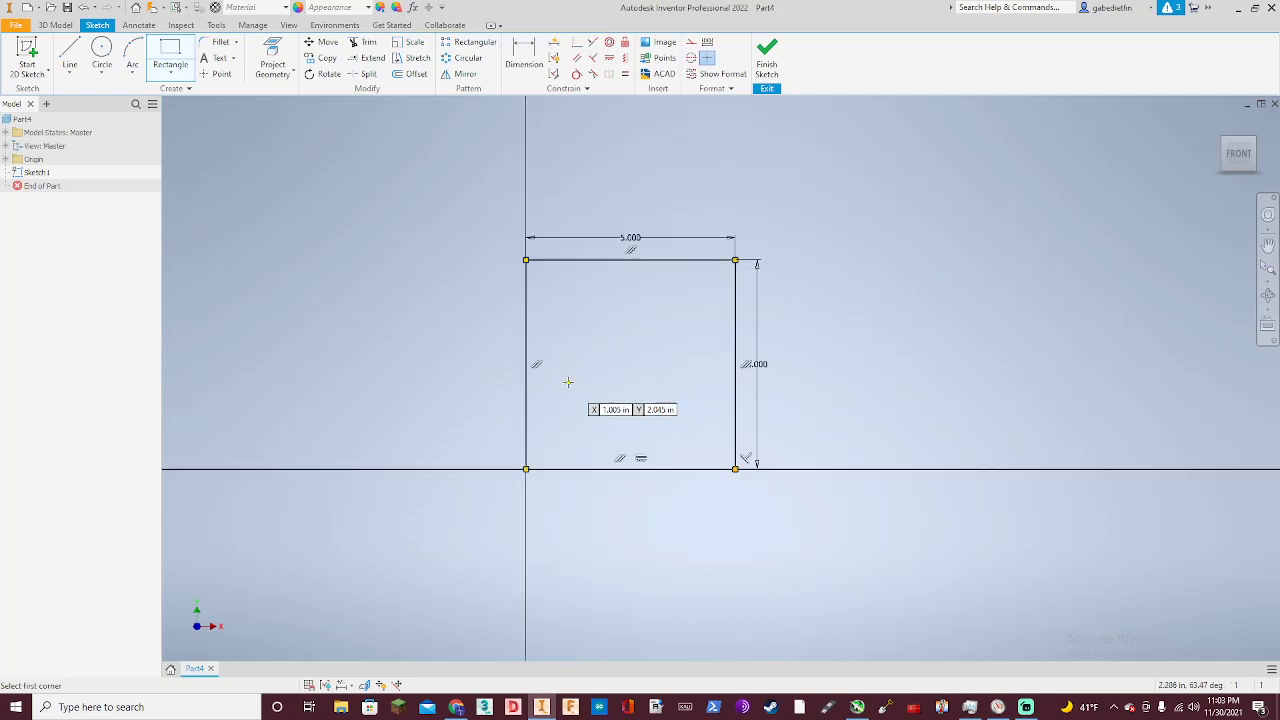
{"action": "left_click", "coordinate": [27, 50]}
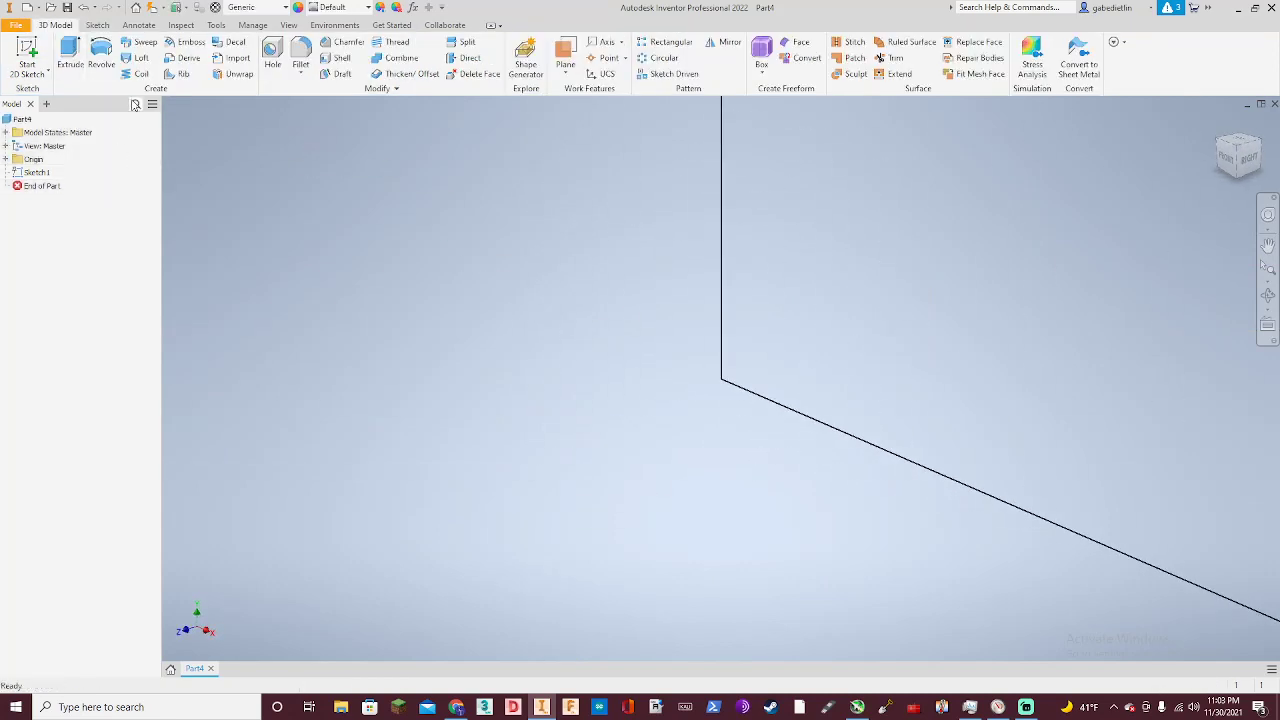
- Extrude the square profile along its normal into a long straight bar
{"action": "left_click", "coordinate": [70, 55]}
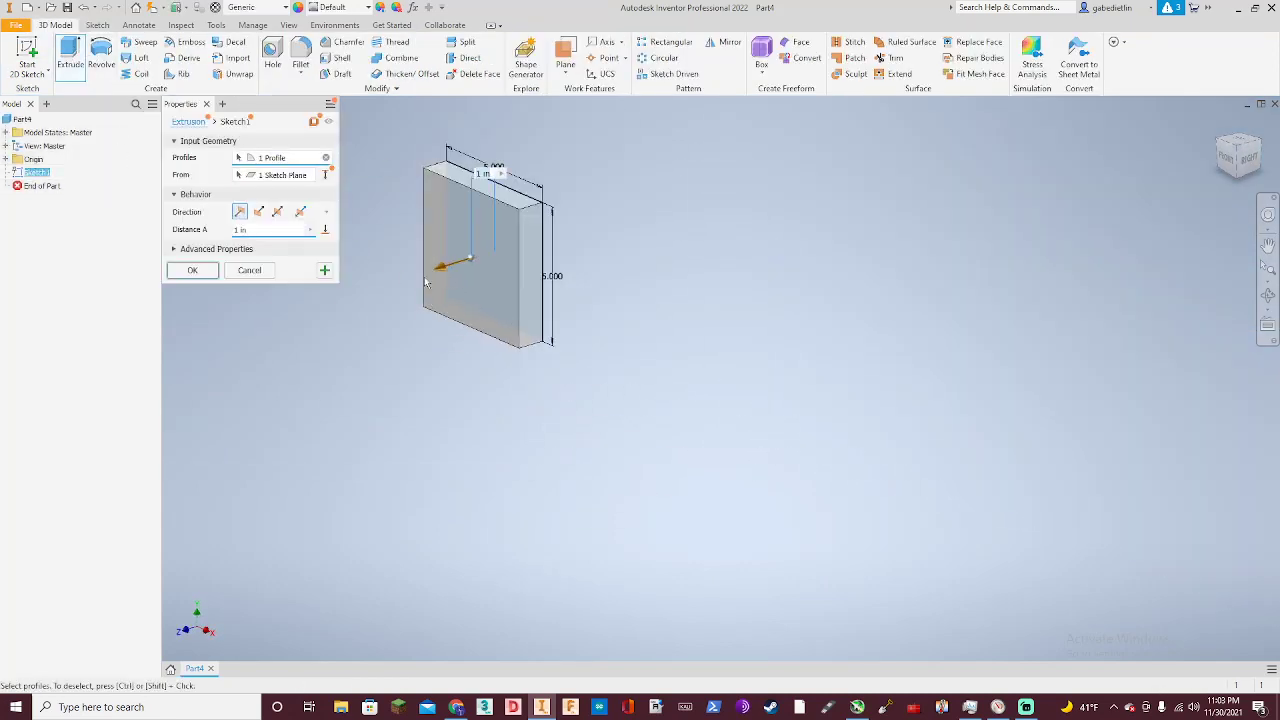
{"action": "key", "text": "Return"}
{"action": "scroll", "coordinate": [716, 408], "scroll_direction": "down", "scroll_amount": 5}
{"action": "scroll", "coordinate": [702, 314], "scroll_direction": "up", "scroll_amount": 5}
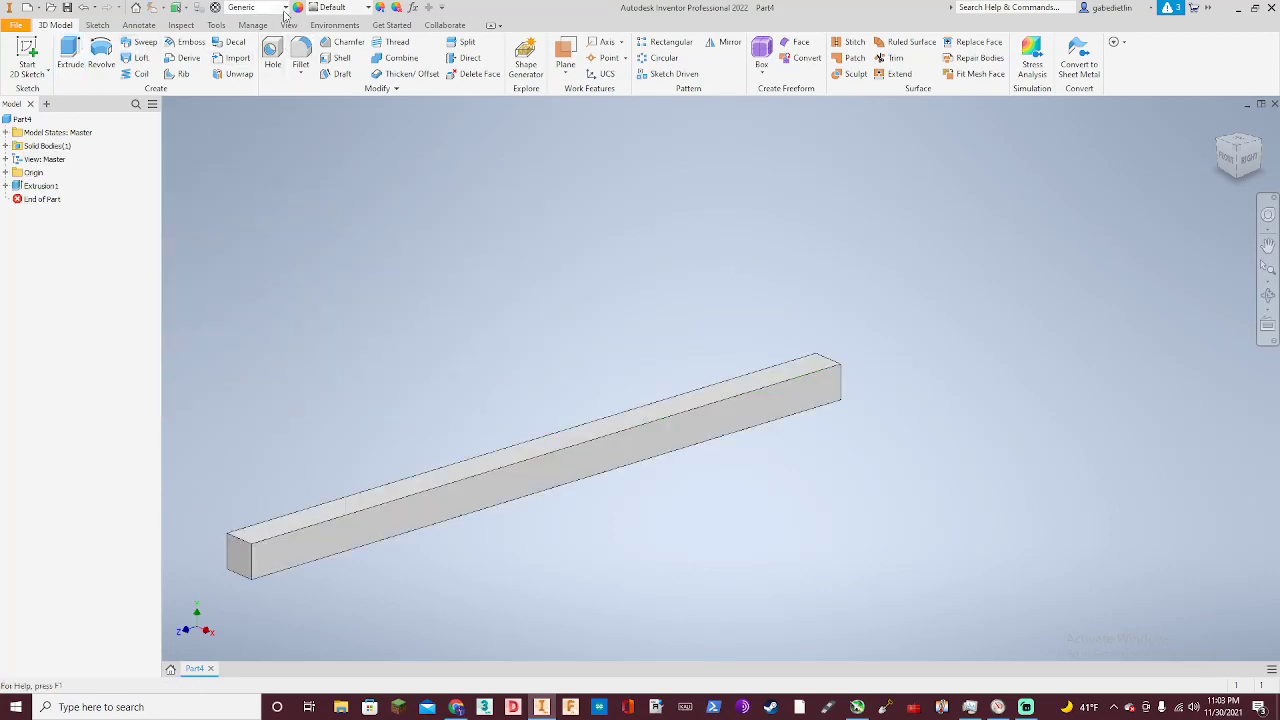
{"action": "left_click", "coordinate": [671, 425]}
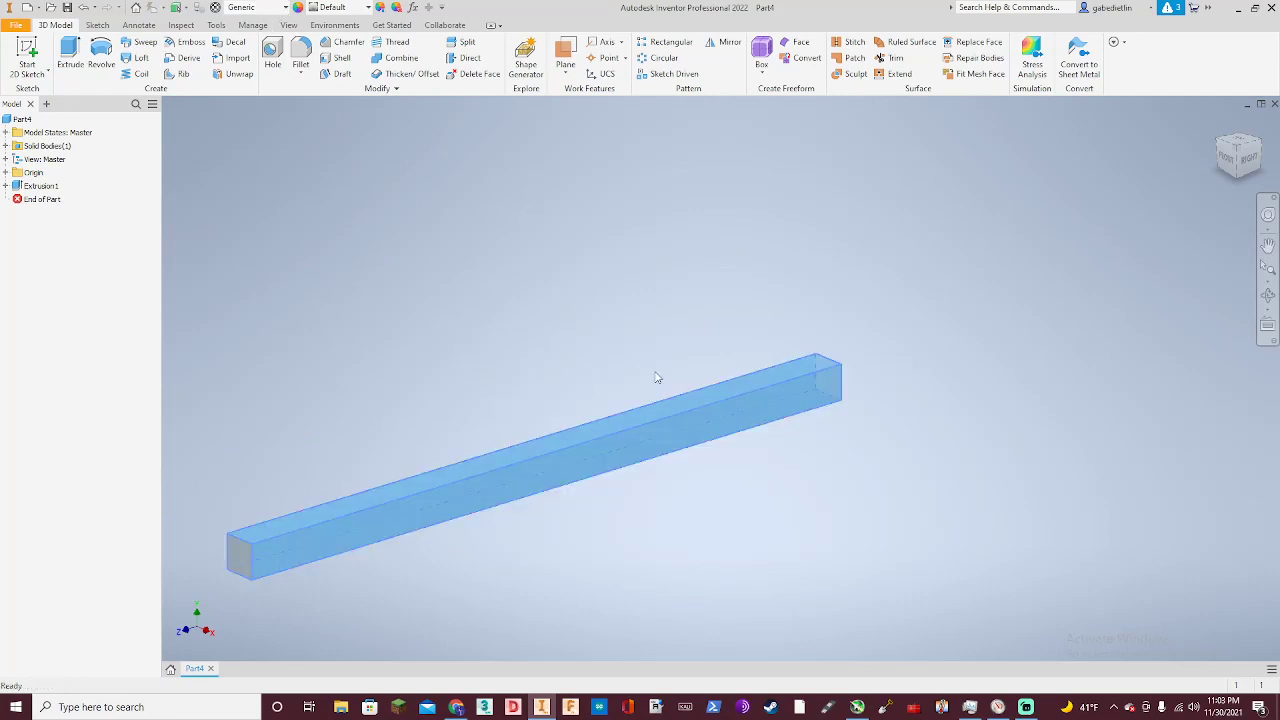
{"action": "left_click", "coordinate": [270, 7]}
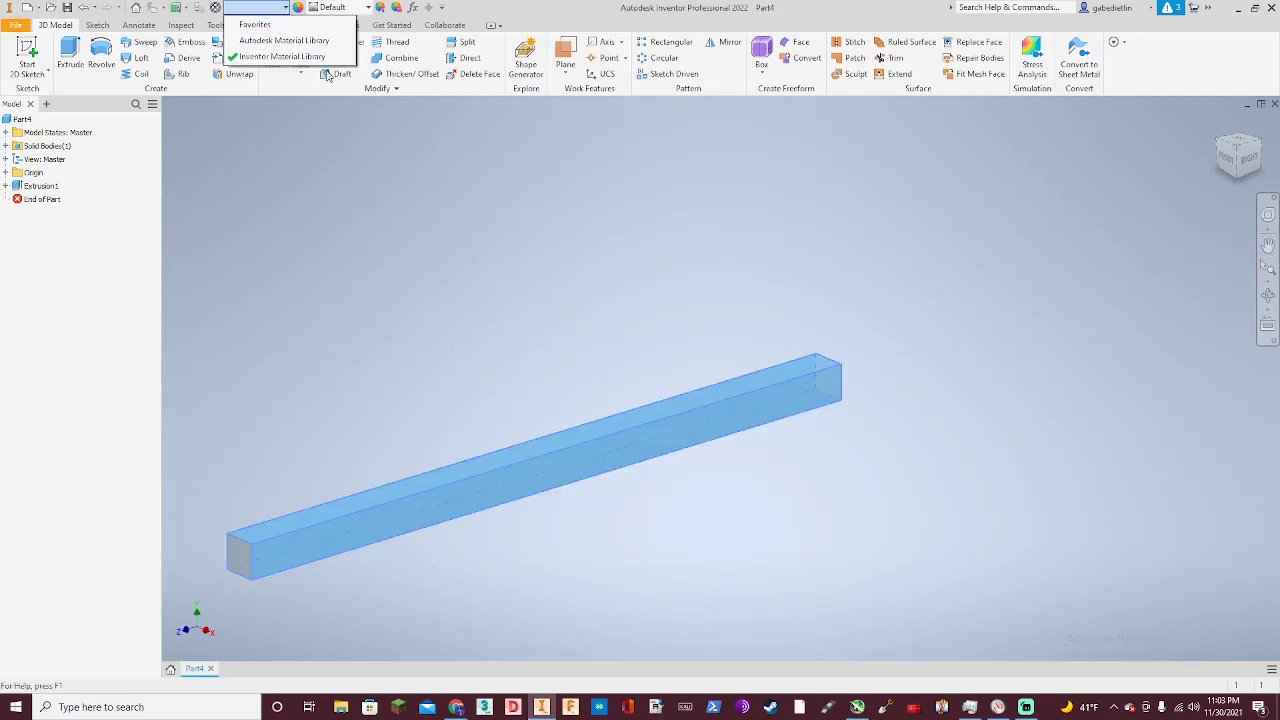
{"action": "left_click", "coordinate": [280, 40]}
{"action": "left_click", "coordinate": [270, 7]}
{"action": "left_click", "coordinate": [282, 41]}
{"action": "left_click", "coordinate": [270, 7]}
{"action": "left_click", "coordinate": [274, 26]}
{"action": "left_click", "coordinate": [270, 7]}
{"action": "left_click", "coordinate": [282, 57]}
{"action": "left_click", "coordinate": [319, 122]}
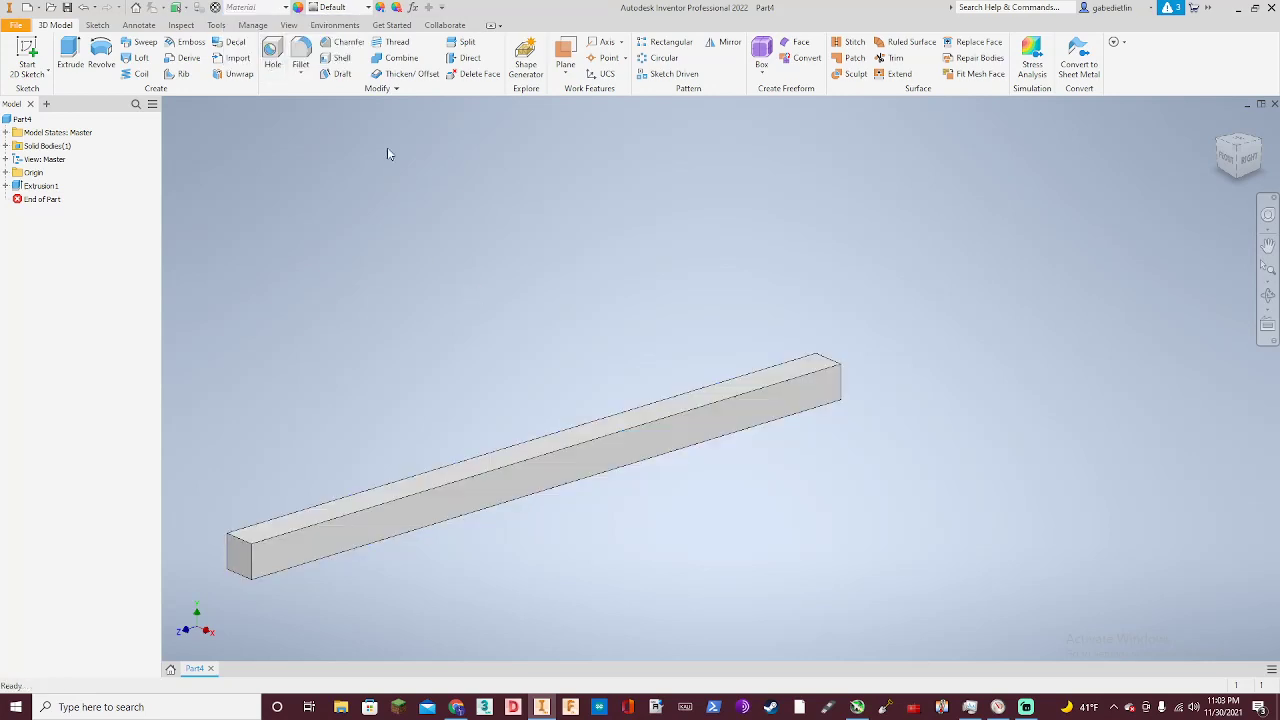
- Assign the PC/ABS Plastic material from the Inventor Material Library to the bar
{"action": "left_click", "coordinate": [270, 7]}
{"action": "scroll", "coordinate": [290, 260], "scroll_direction": "down", "scroll_amount": 9}
{"action": "scroll", "coordinate": [290, 260], "scroll_direction": "up", "scroll_amount": 7}
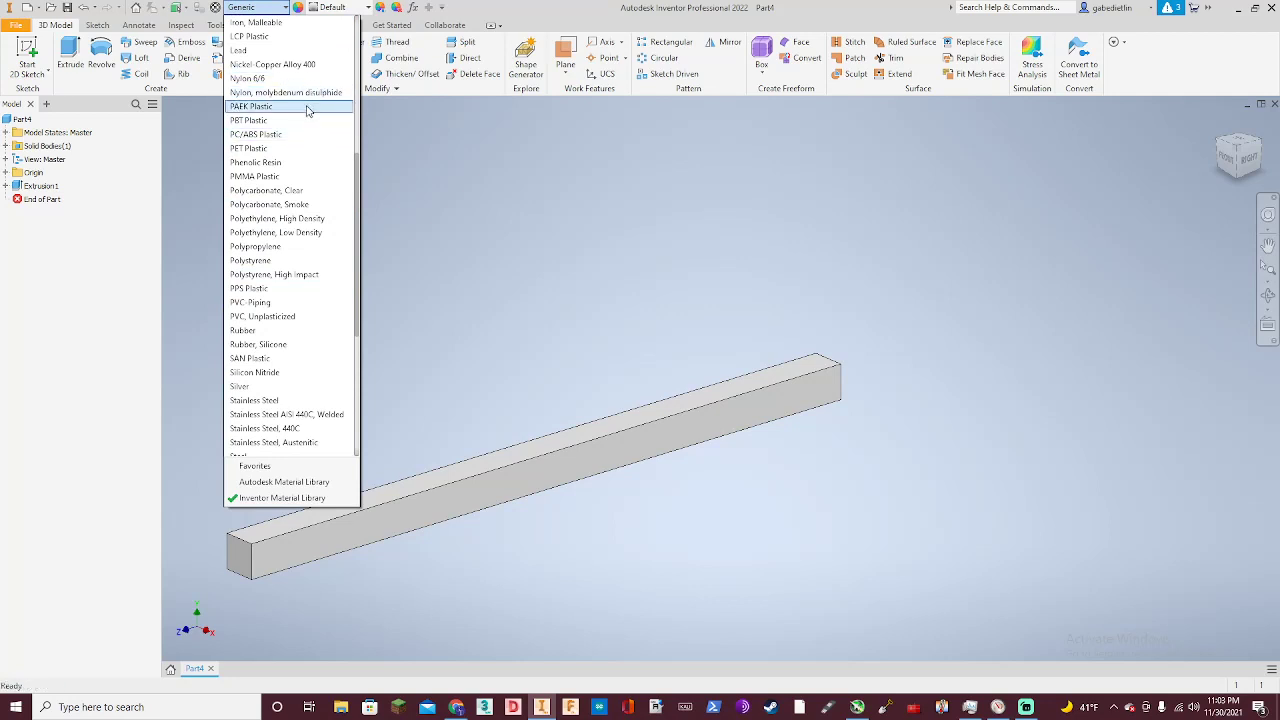
{"action": "left_click", "coordinate": [292, 133]}
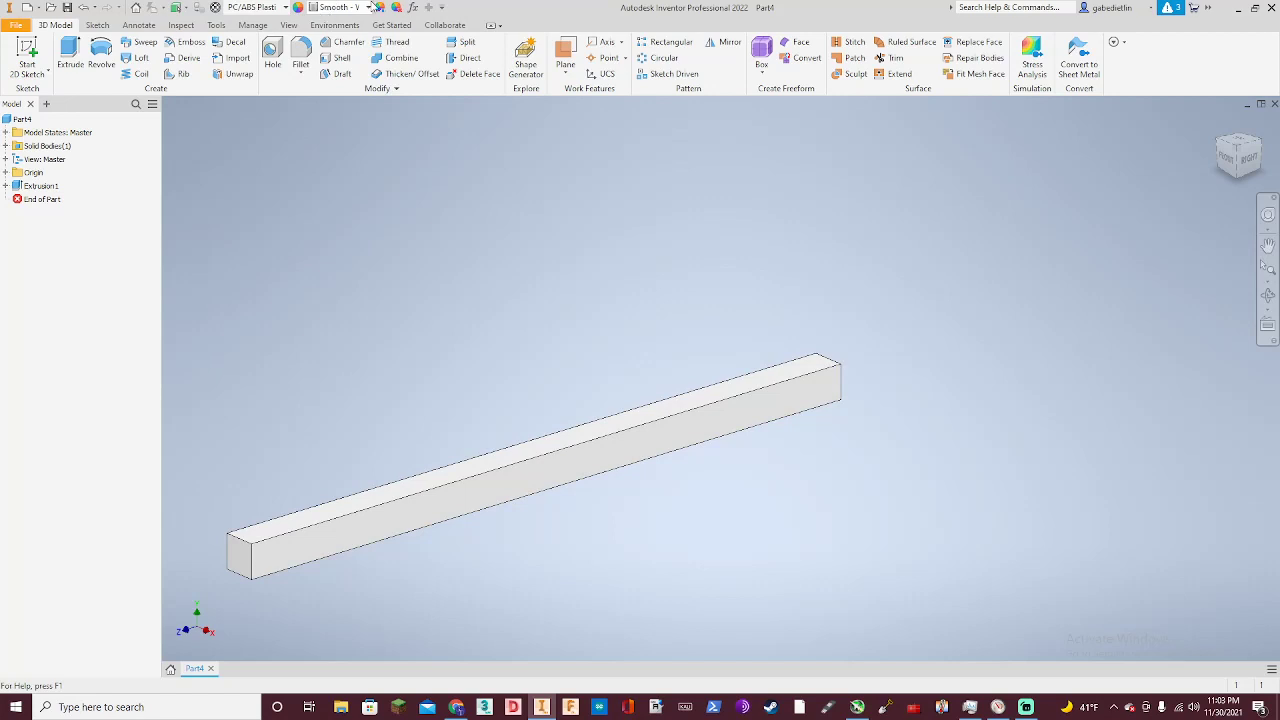
{"action": "left_click", "coordinate": [368, 7]}
{"action": "left_click", "coordinate": [566, 148]}
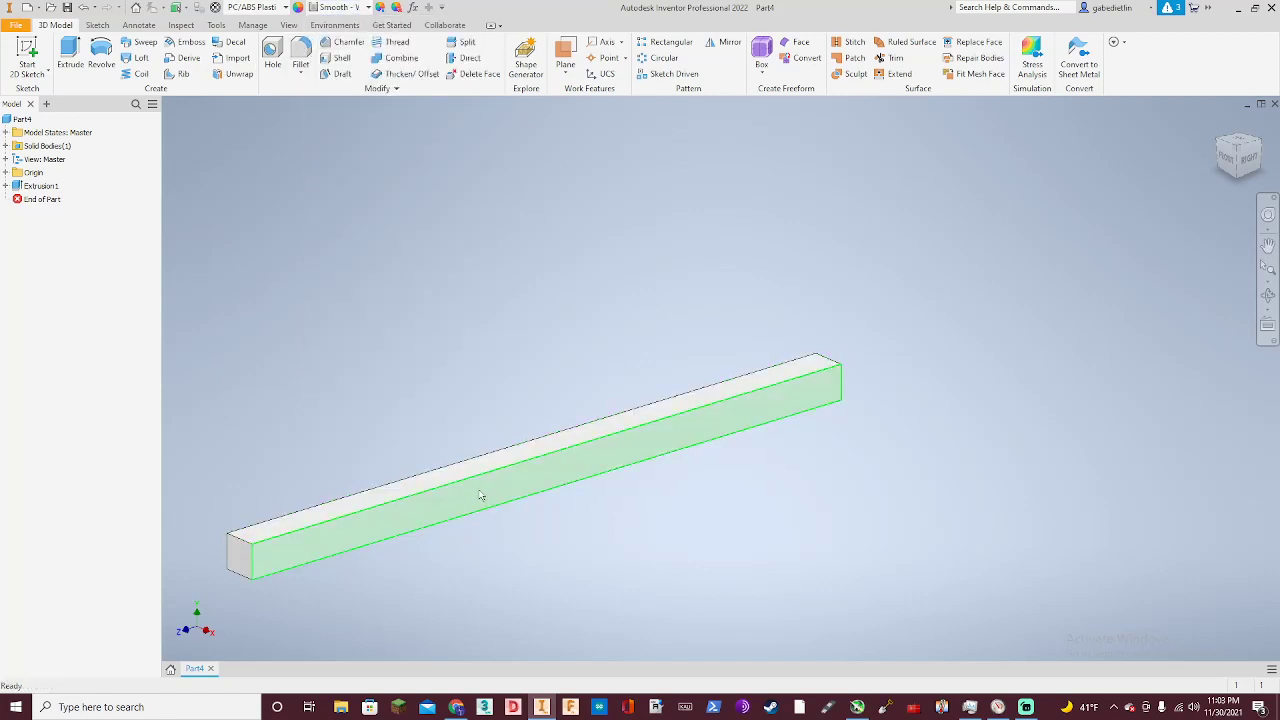
{"action": "middle_click_drag", "start_coordinate": [480, 491], "coordinate": [678, 475]}
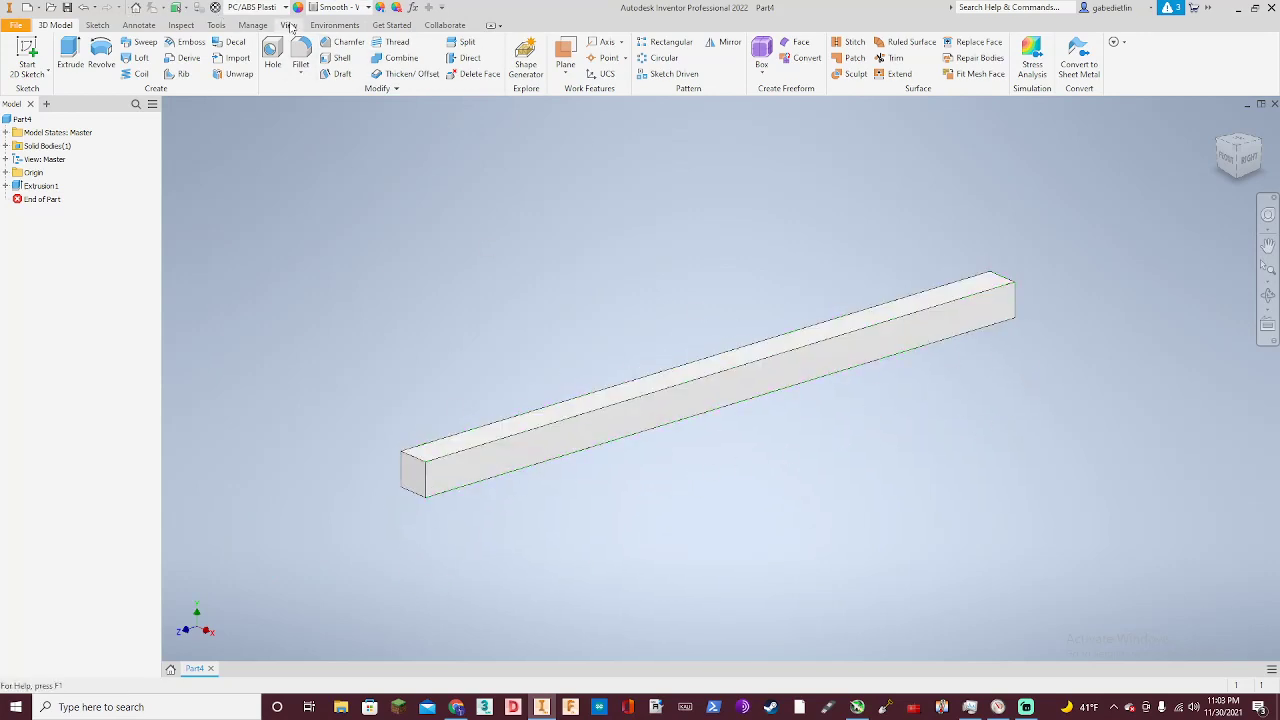
- Create a single-point static stress analysis study with a 0 in contact tolerance and bonded contacts
{"action": "left_click", "coordinate": [322, 26]}
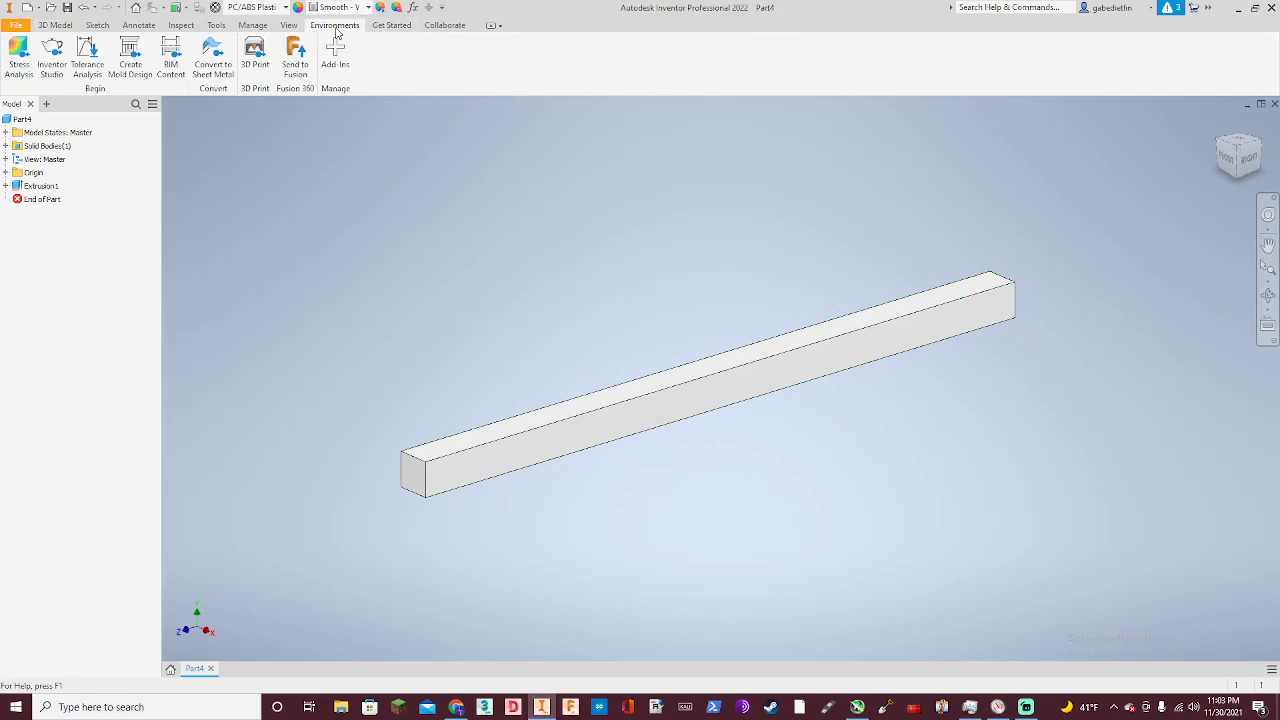
{"action": "left_click", "coordinate": [19, 58]}
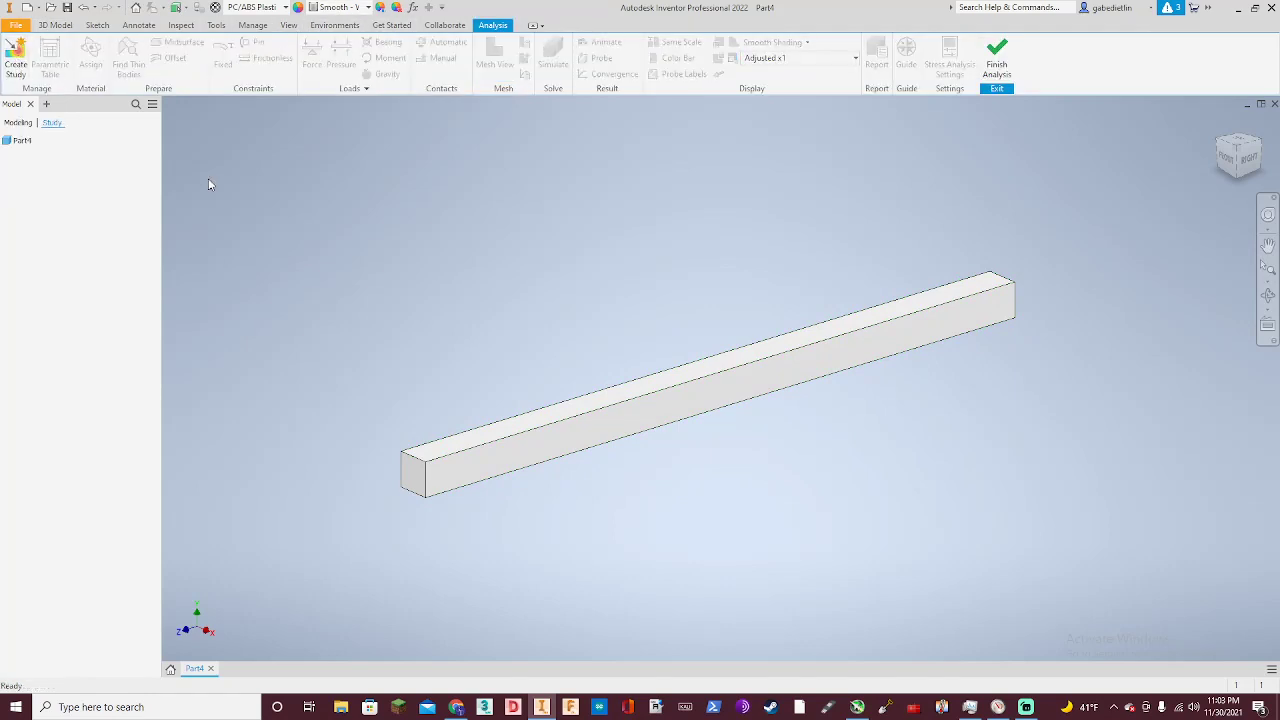
{"action": "left_click", "coordinate": [20, 64]}
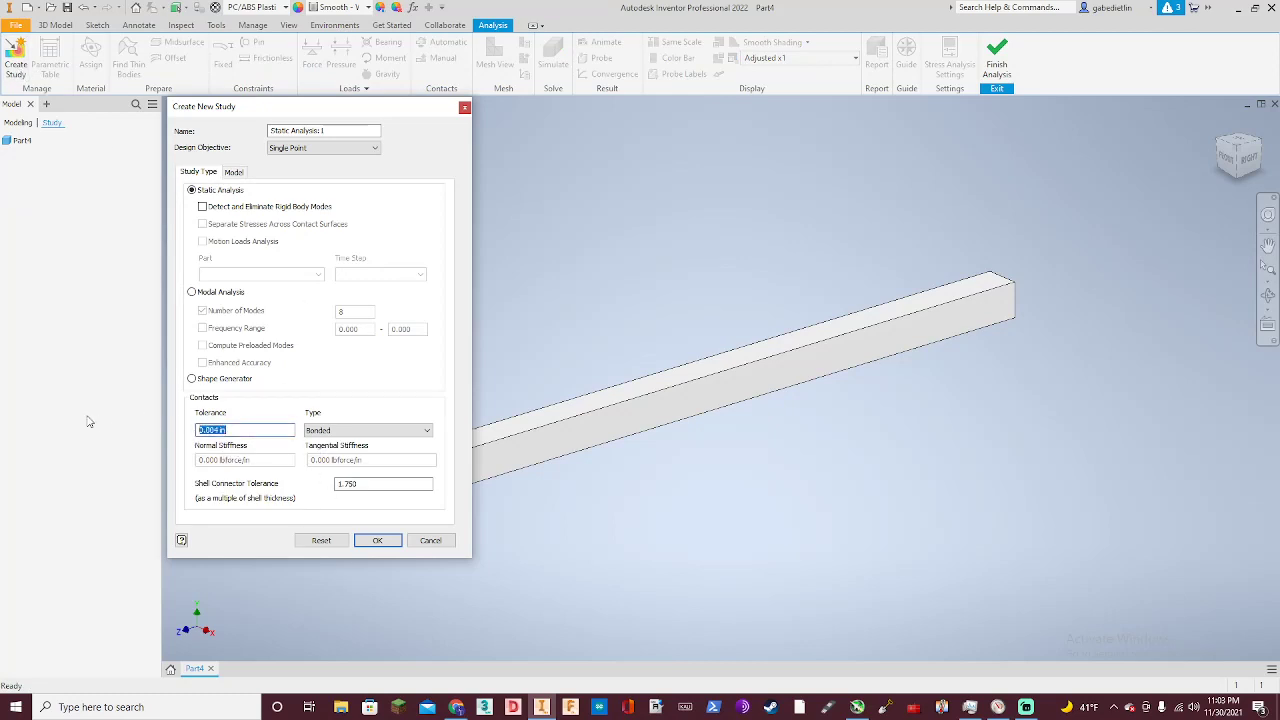
{"action": "key", "text": "BackSpace"}
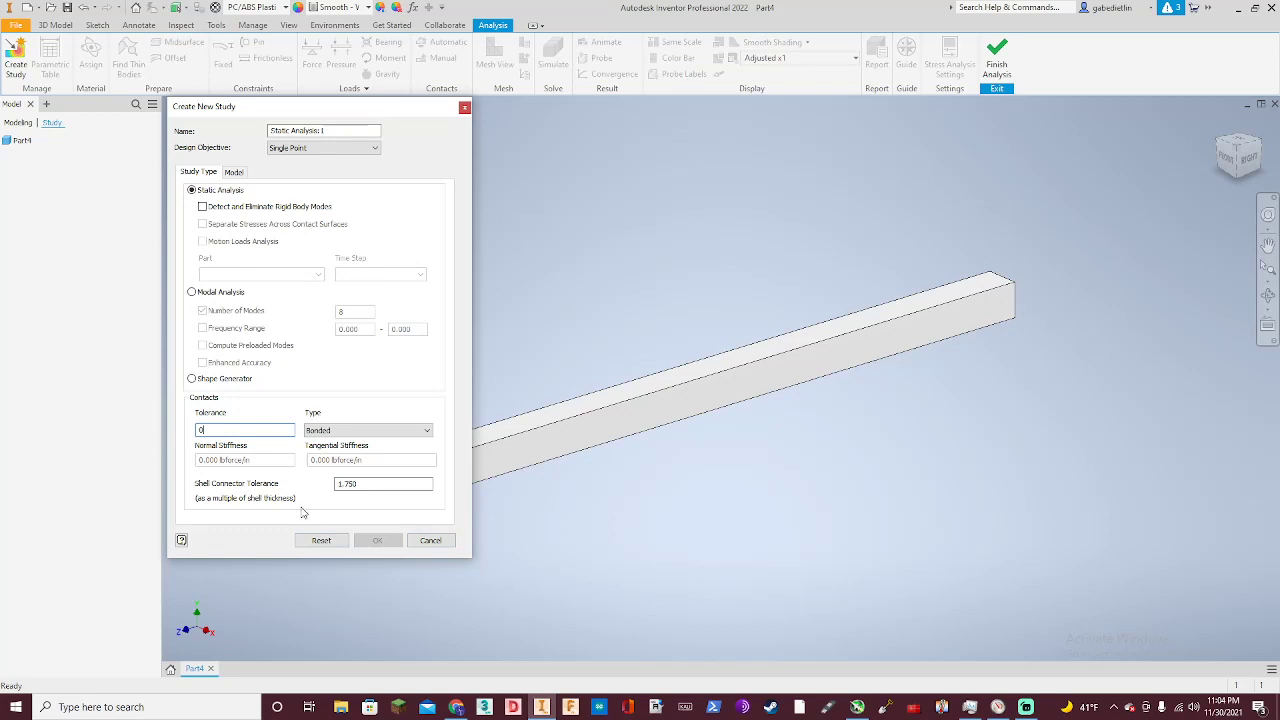
{"action": "left_click", "coordinate": [351, 431]}
{"action": "left_click", "coordinate": [355, 442]}
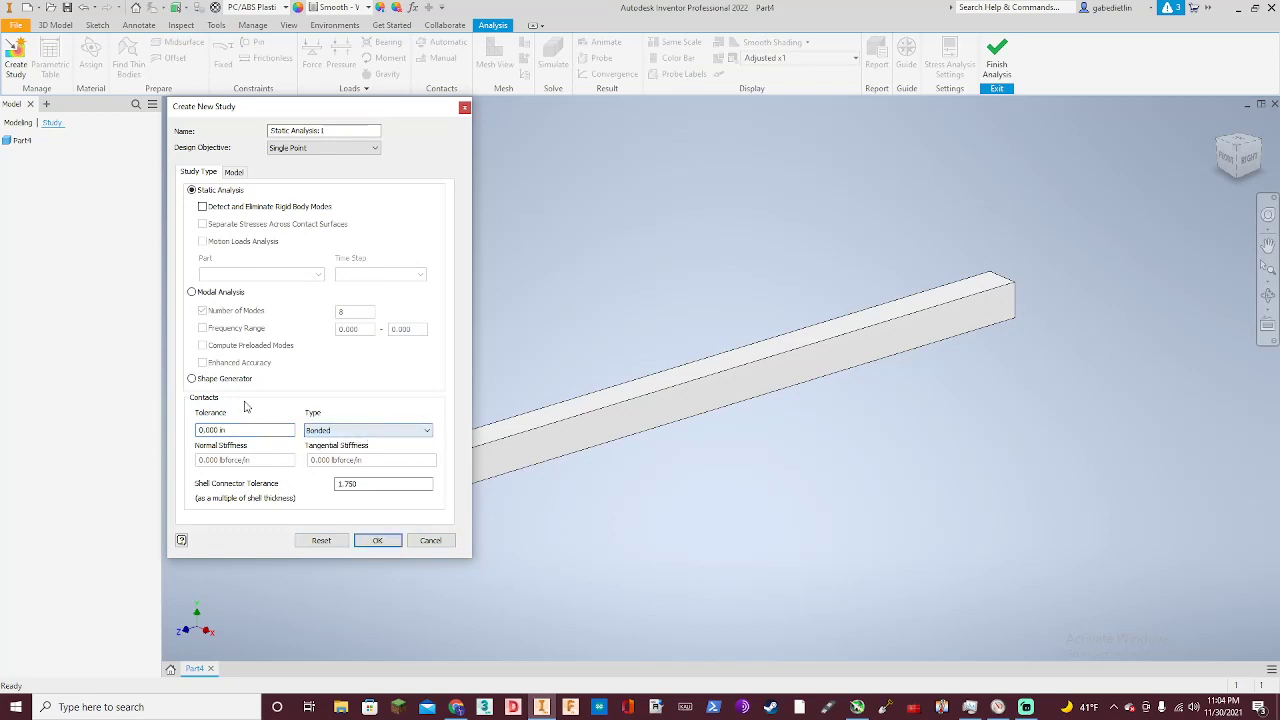
{"action": "left_click", "coordinate": [367, 433]}
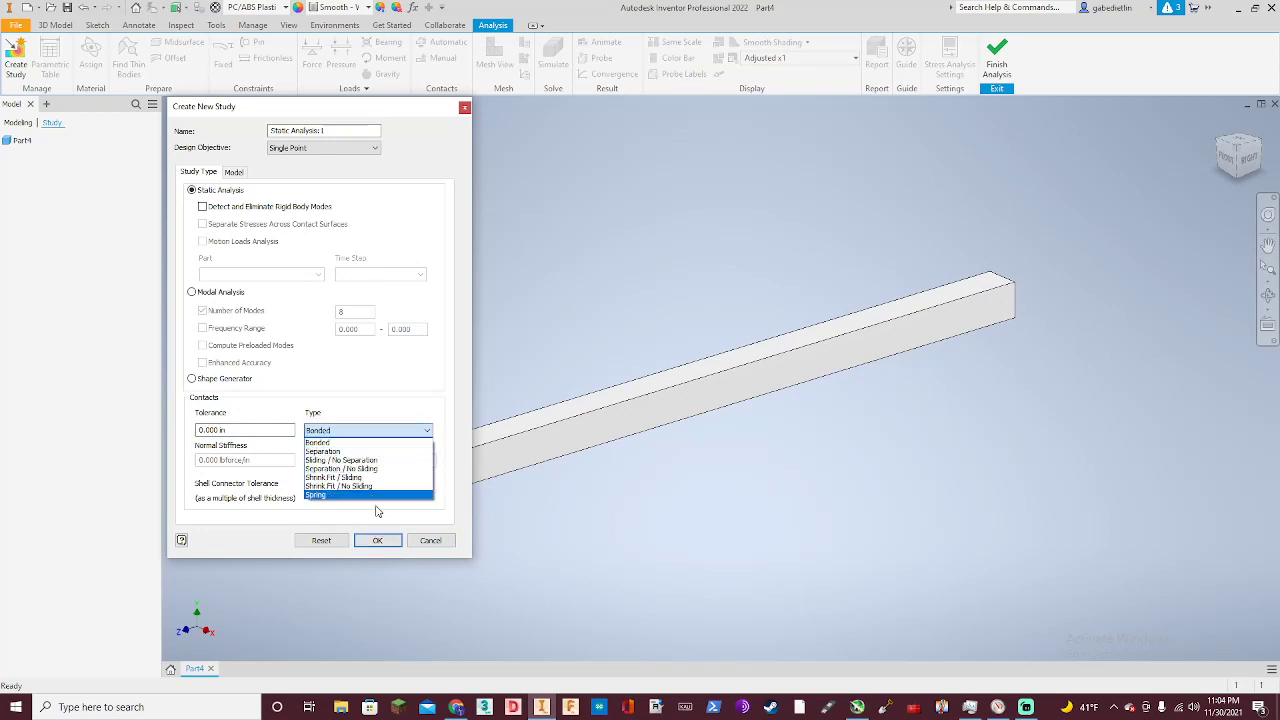
{"action": "left_click", "coordinate": [330, 442]}
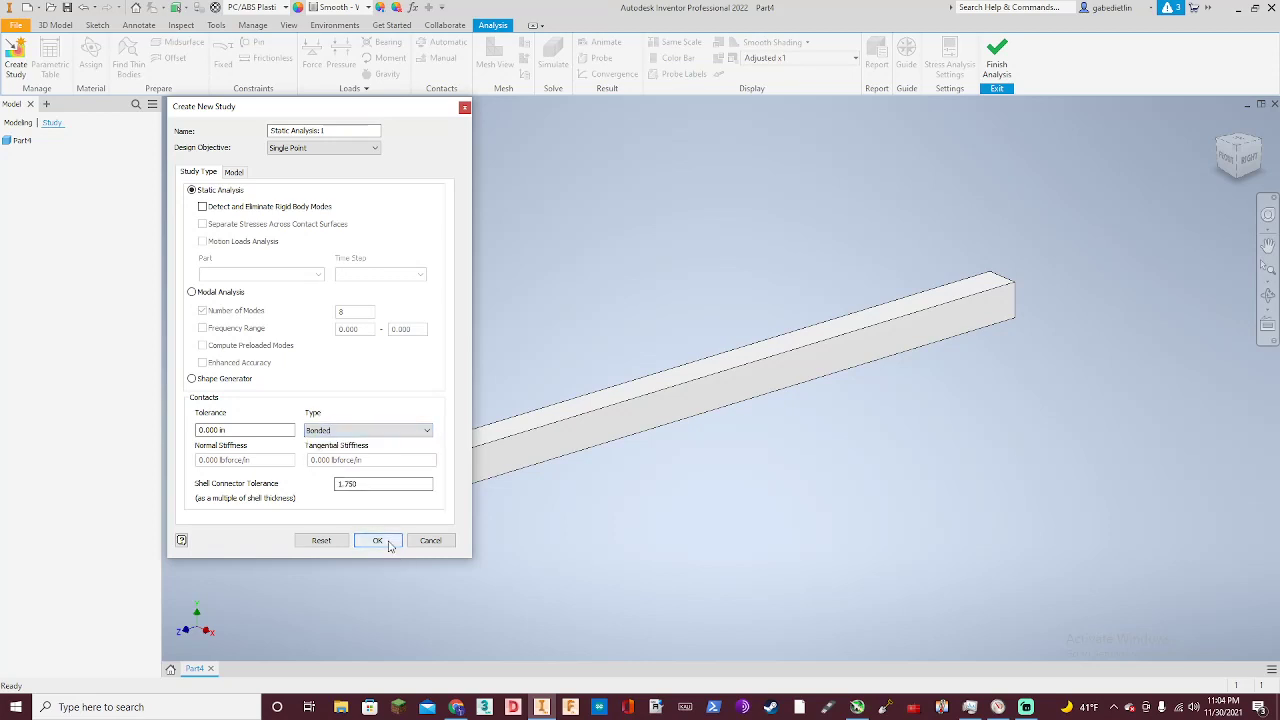
{"action": "left_click", "coordinate": [377, 541]}
- Display the finite-element mesh on the bar and inspect it along its length and at both ends
{"action": "left_click_drag", "start_coordinate": [692, 220], "coordinate": [606, 537]}
{"action": "left_click", "coordinate": [494, 55]}
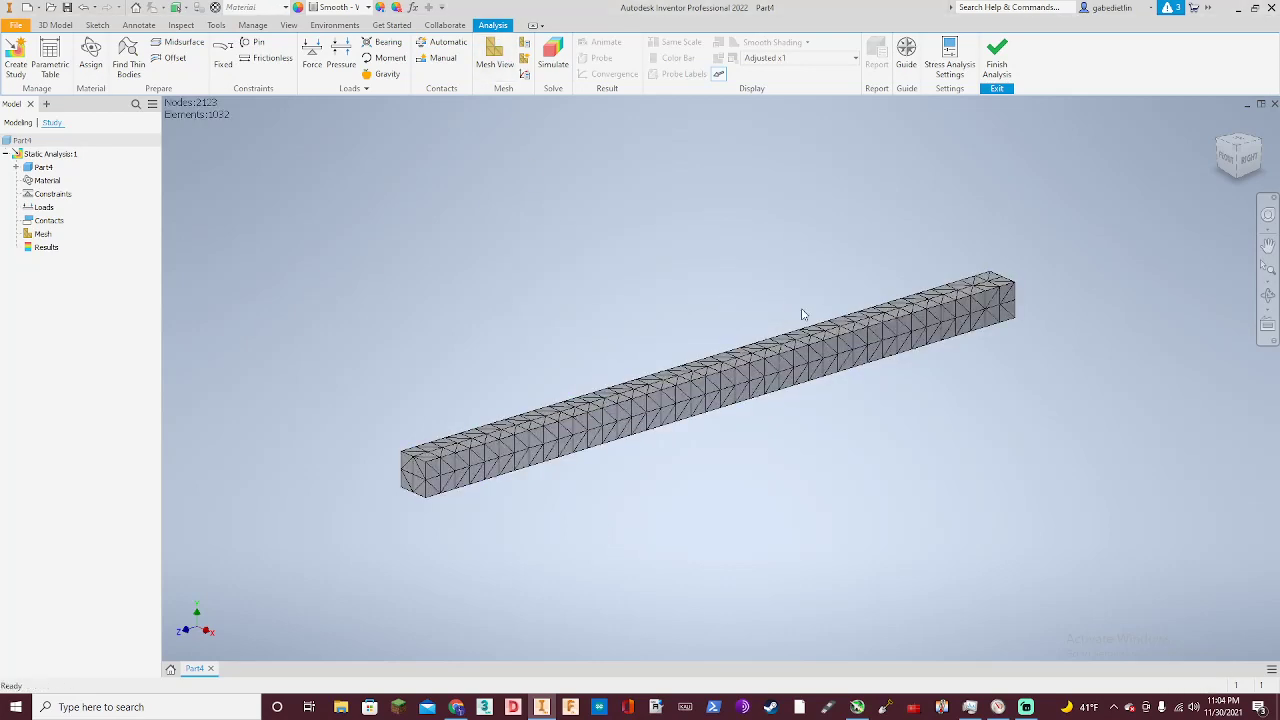
{"action": "scroll", "coordinate": [905, 409], "scroll_direction": "down", "scroll_amount": 3}
{"action": "scroll", "coordinate": [658, 383], "scroll_direction": "up", "scroll_amount": 3}
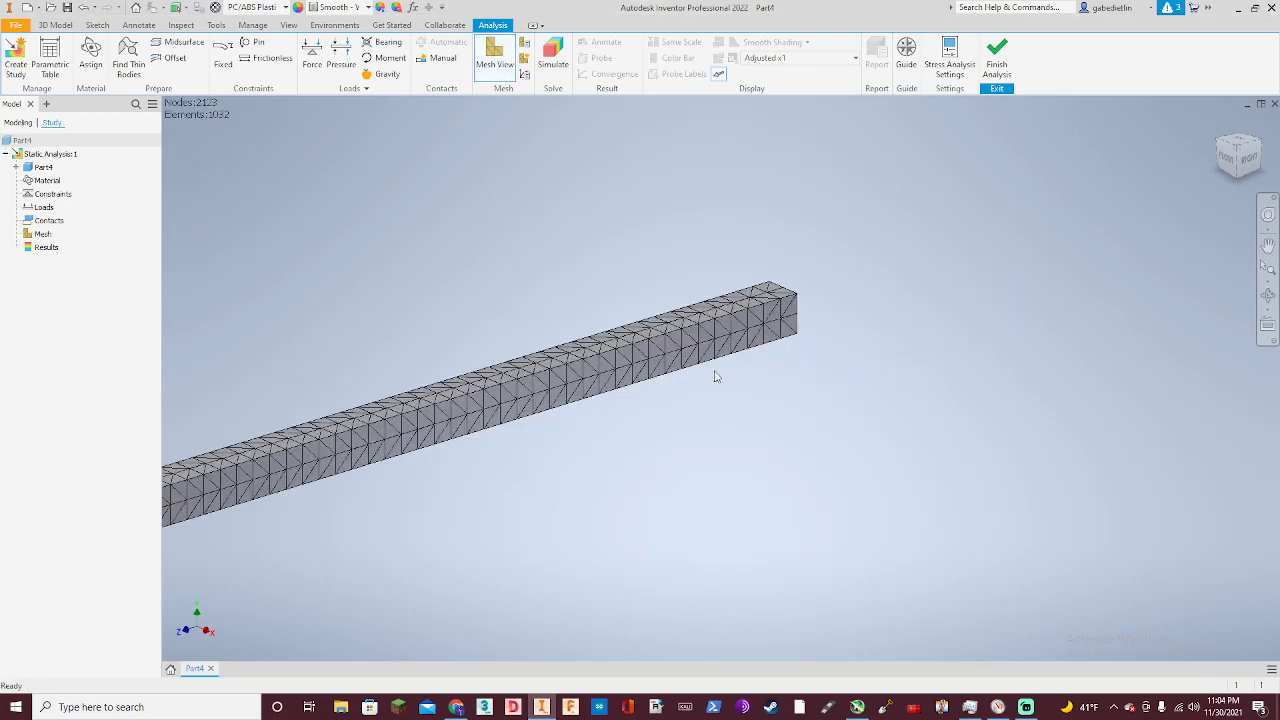
{"action": "scroll", "coordinate": [486, 349], "scroll_direction": "down", "scroll_amount": 3}
{"action": "scroll", "coordinate": [286, 464], "scroll_direction": "down", "scroll_amount": 2}
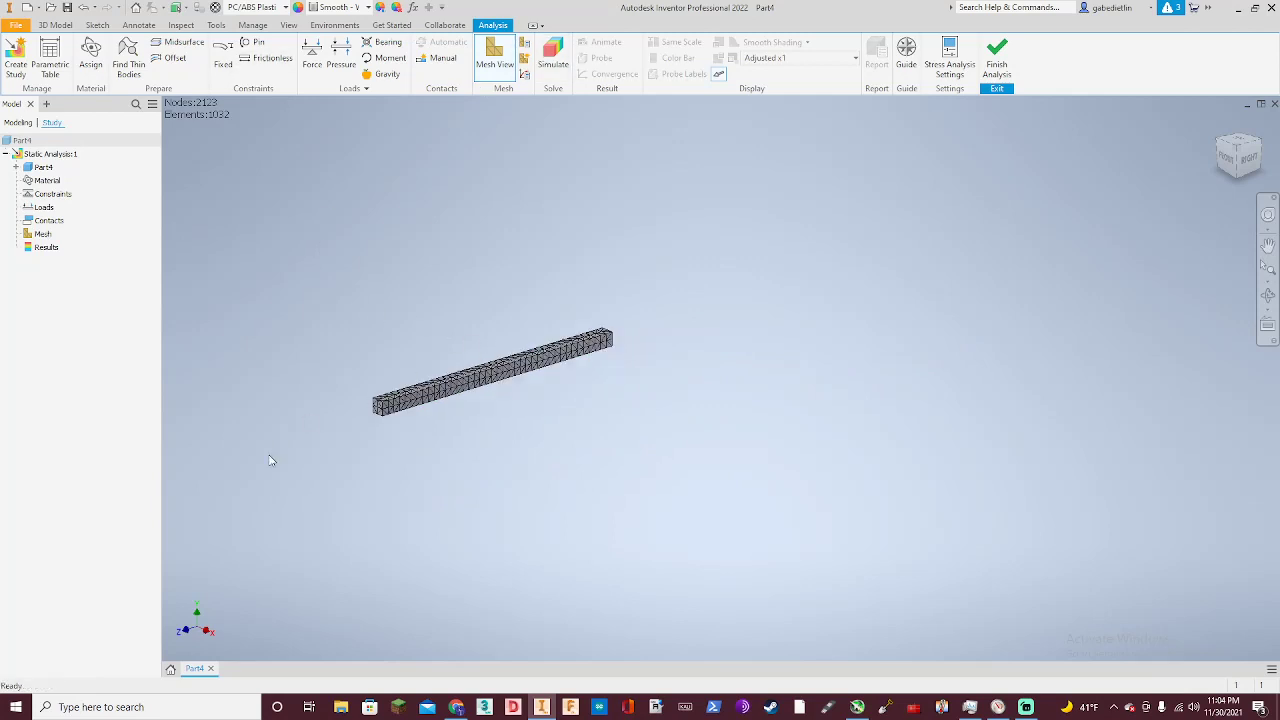
{"action": "scroll", "coordinate": [471, 346], "scroll_direction": "up", "scroll_amount": 5}
{"action": "right_click", "coordinate": [489, 315]}
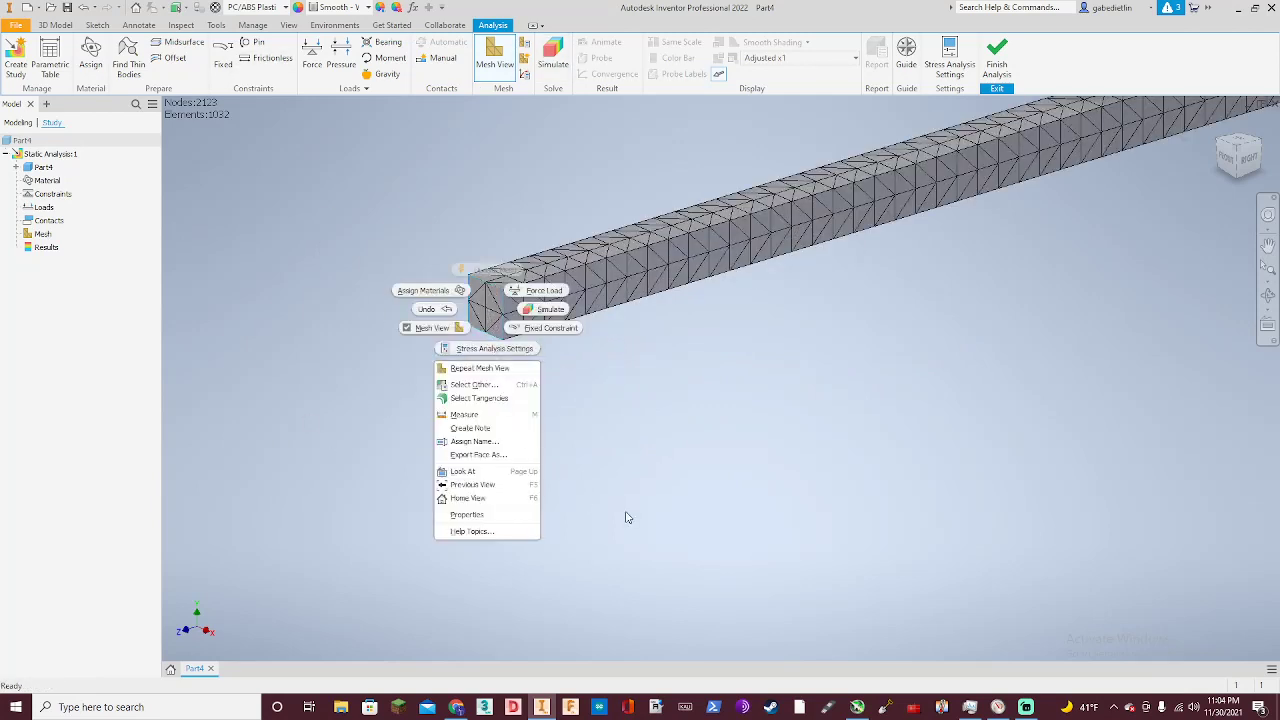
{"action": "left_click", "coordinate": [661, 520]}
{"action": "right_click", "coordinate": [484, 313]}
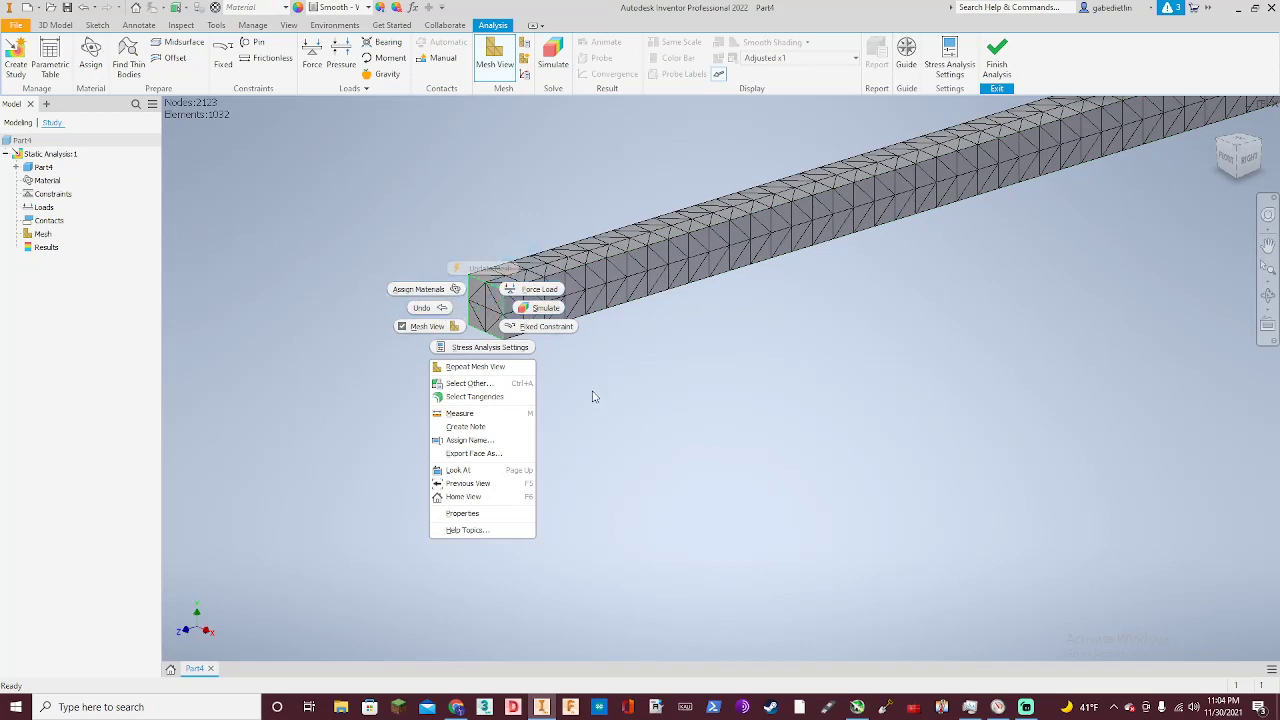
{"action": "scroll", "coordinate": [610, 400], "scroll_direction": "down", "scroll_amount": 3}
{"action": "left_click", "coordinate": [628, 414]}
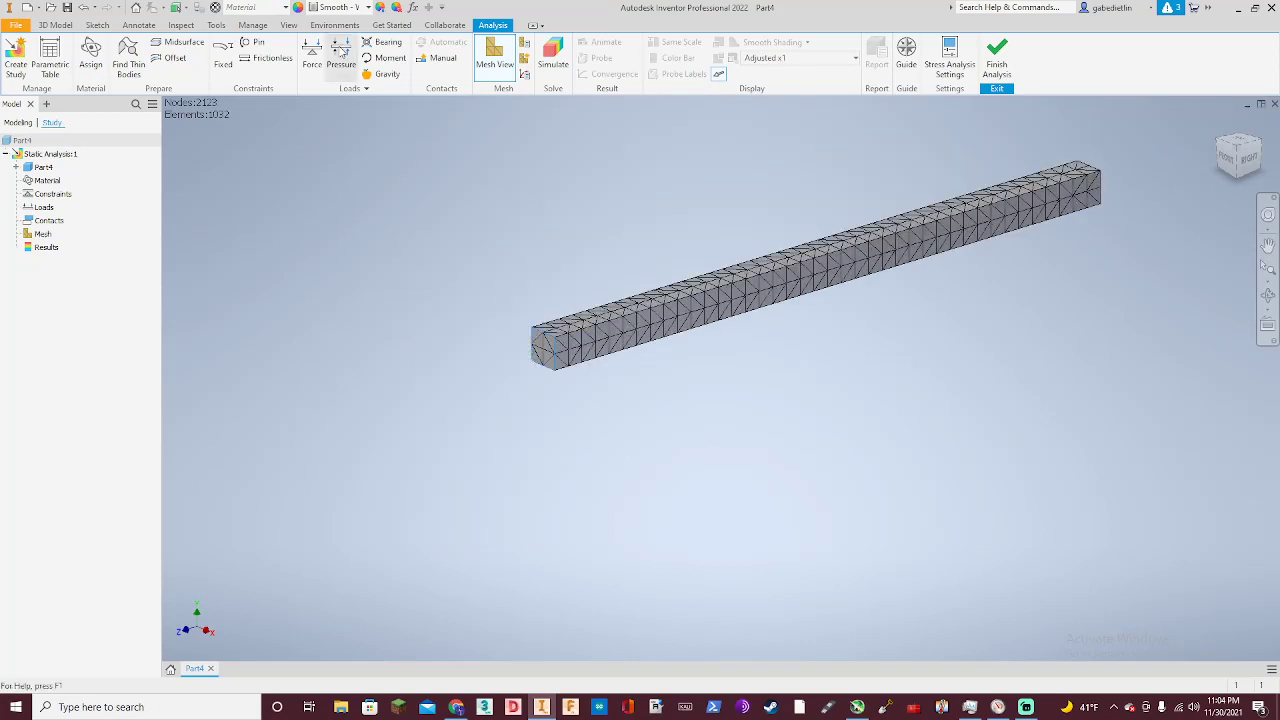
- Add a gravity load directed downward through the bar's top face, using the default magnitude
{"action": "left_click", "coordinate": [383, 74]}
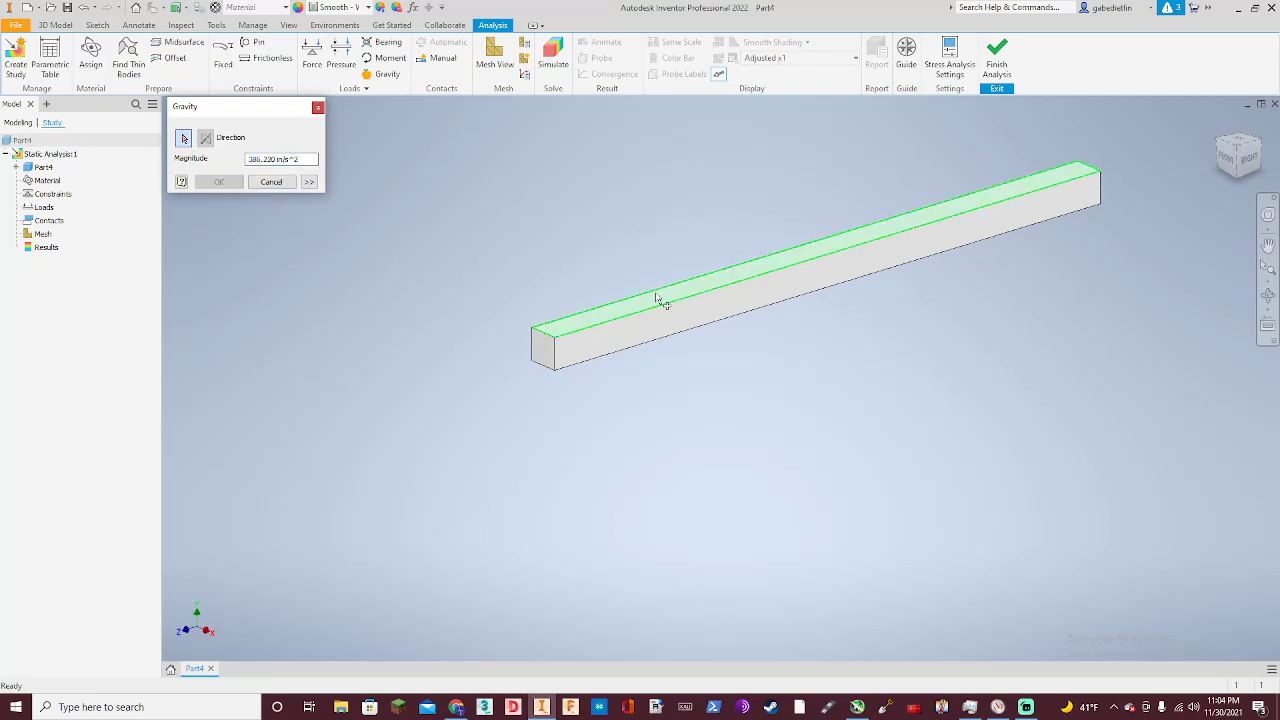
{"action": "left_click", "coordinate": [745, 278]}
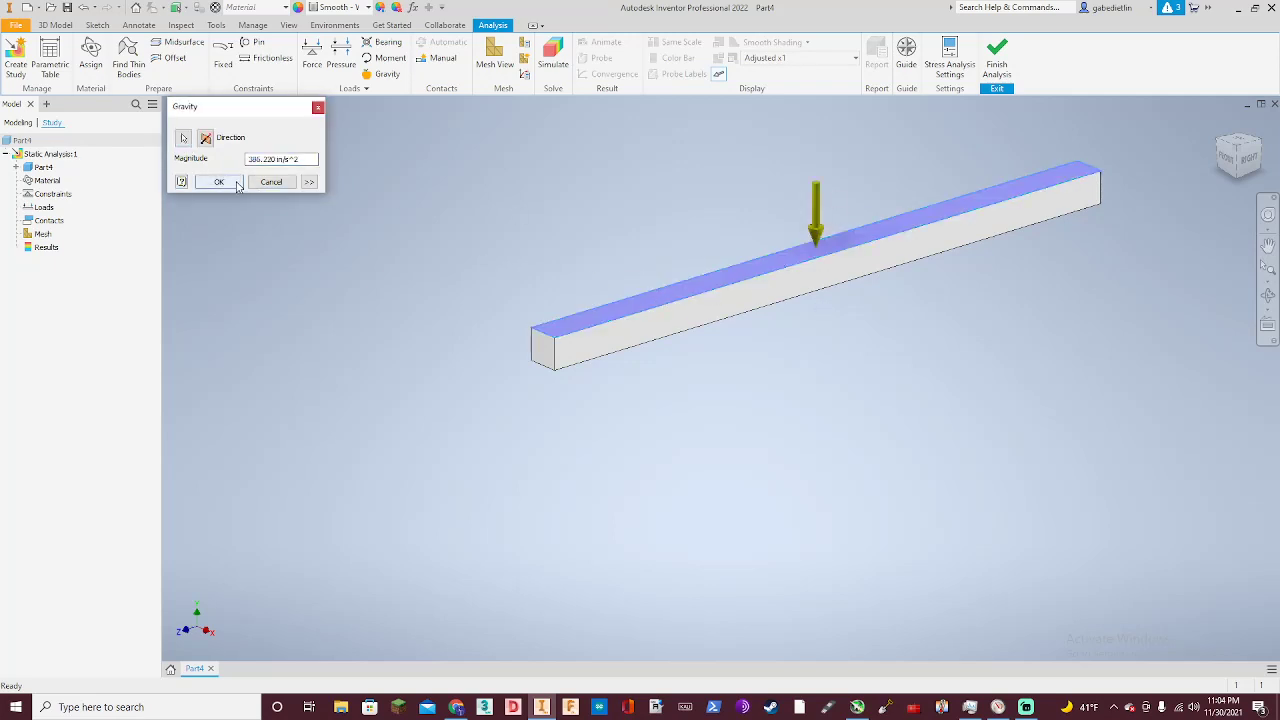
{"action": "left_click", "coordinate": [214, 181]}
{"action": "scroll", "coordinate": [600, 220], "scroll_direction": "down", "scroll_amount": 3}
{"action": "scroll", "coordinate": [600, 217], "scroll_direction": "up", "scroll_amount": 5}
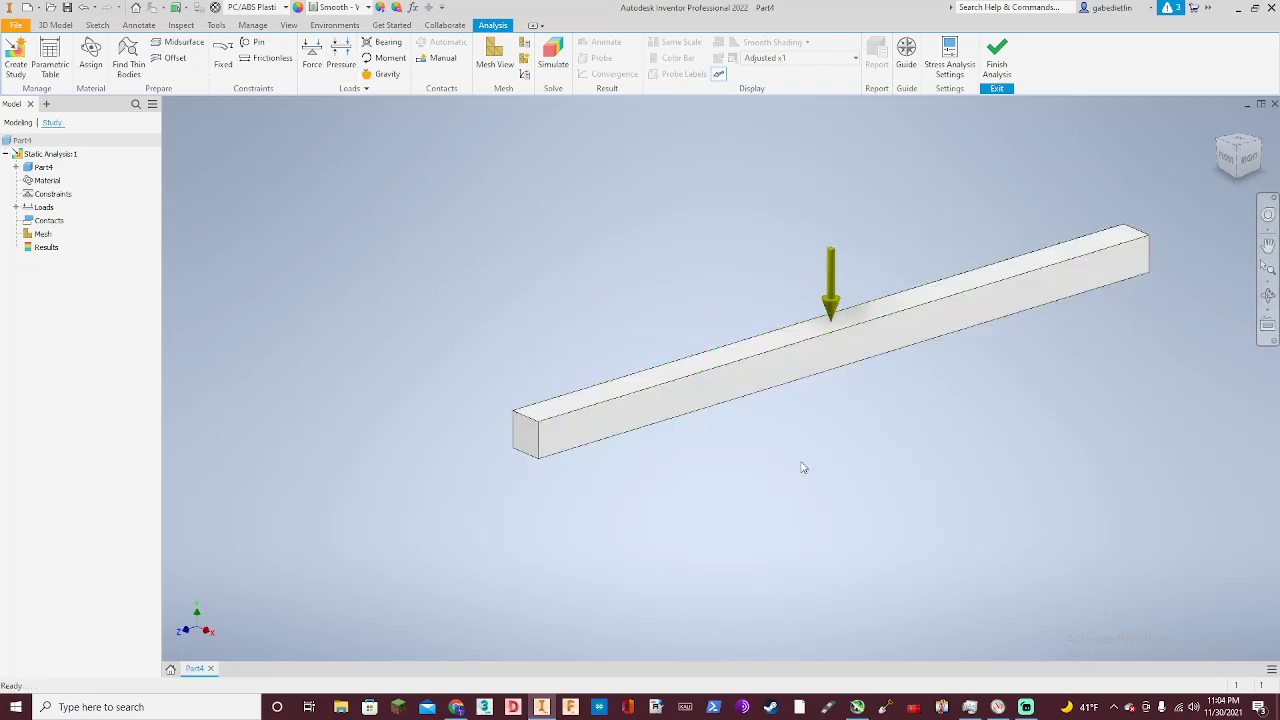
- Apply a 100 lbforce force load to the bar's bottom face, directed upward into the bar
{"action": "left_click", "coordinate": [312, 55]}
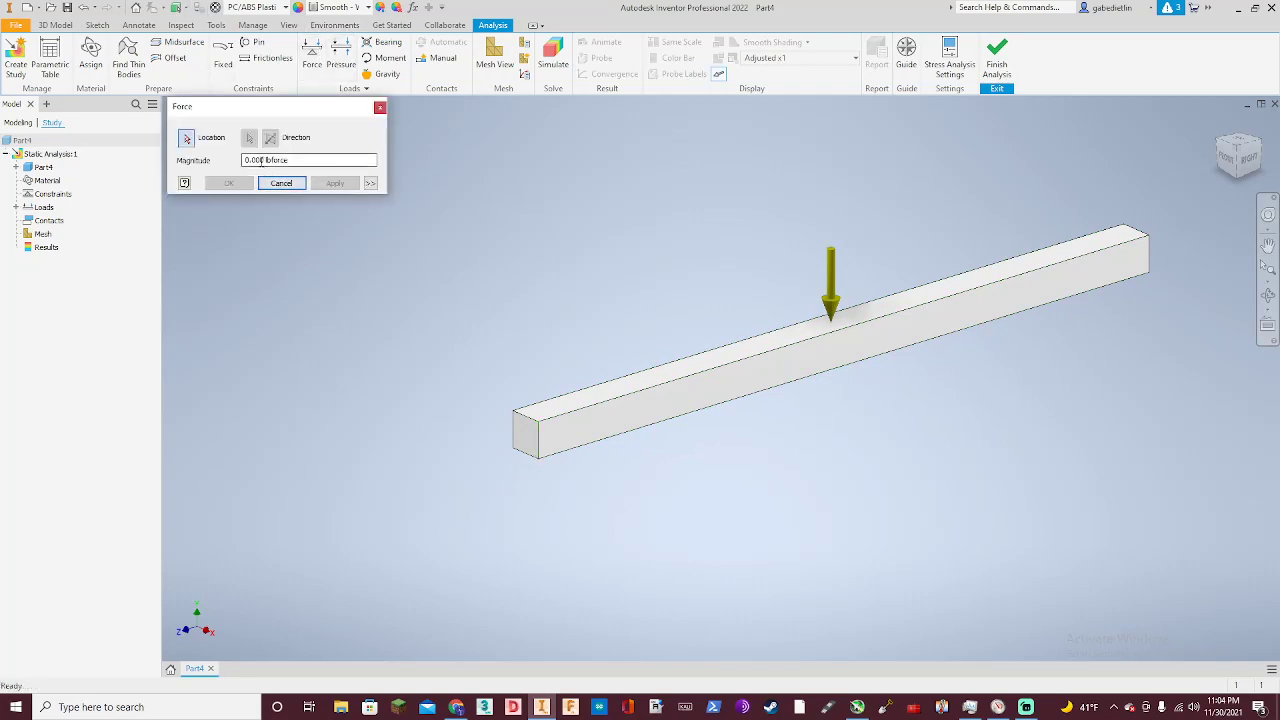
{"action": "double_click", "coordinate": [264, 160]}
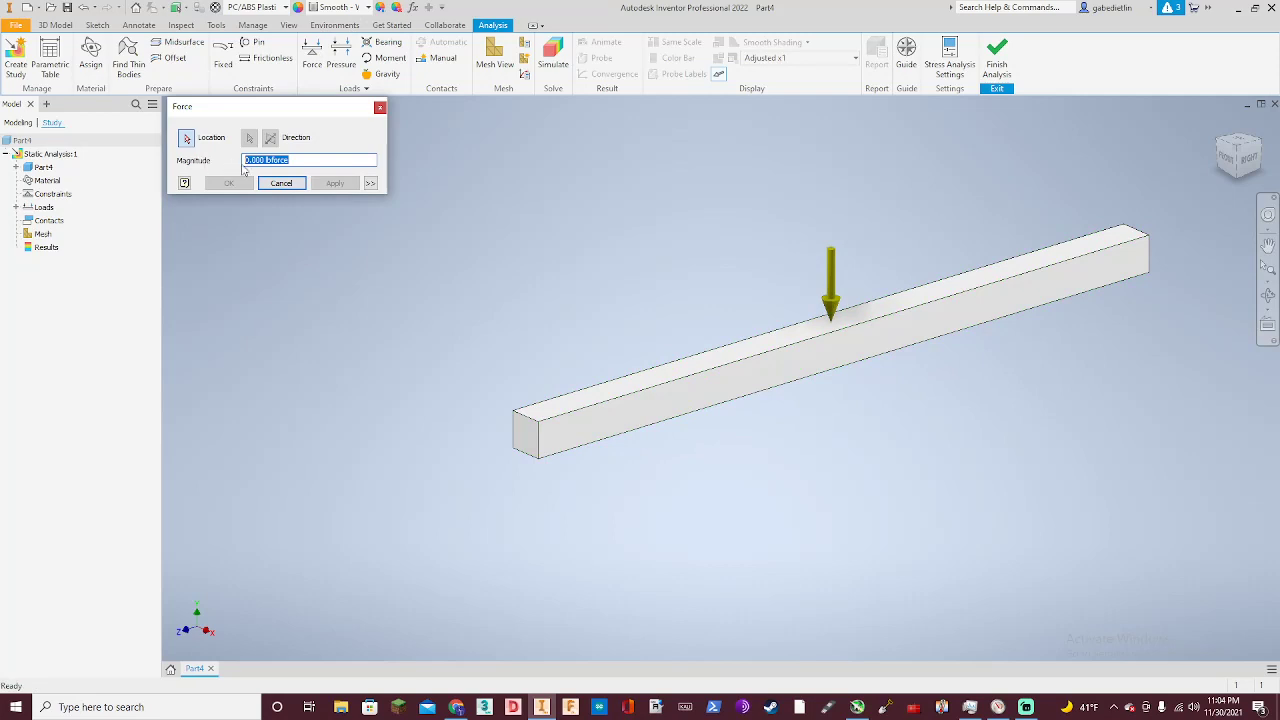
{"action": "left_click", "coordinate": [267, 160]}
{"action": "type", "text": "10"}
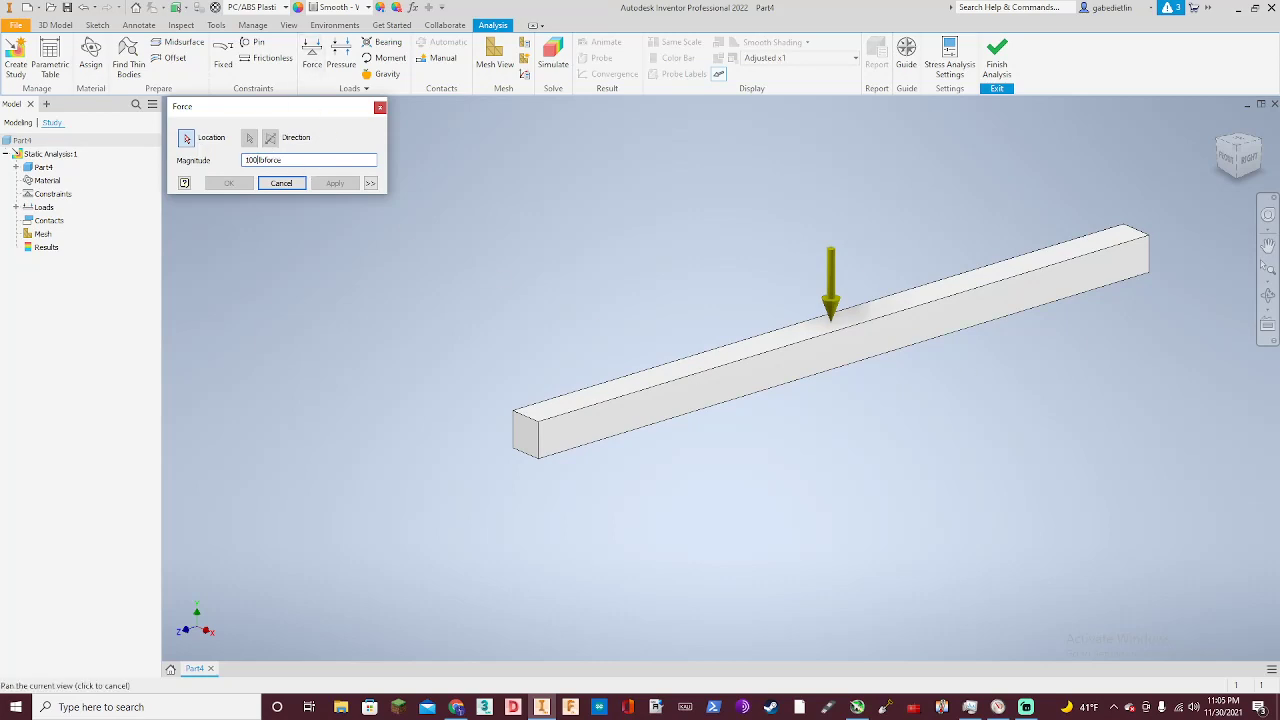
{"action": "left_click", "coordinate": [1238, 160]}
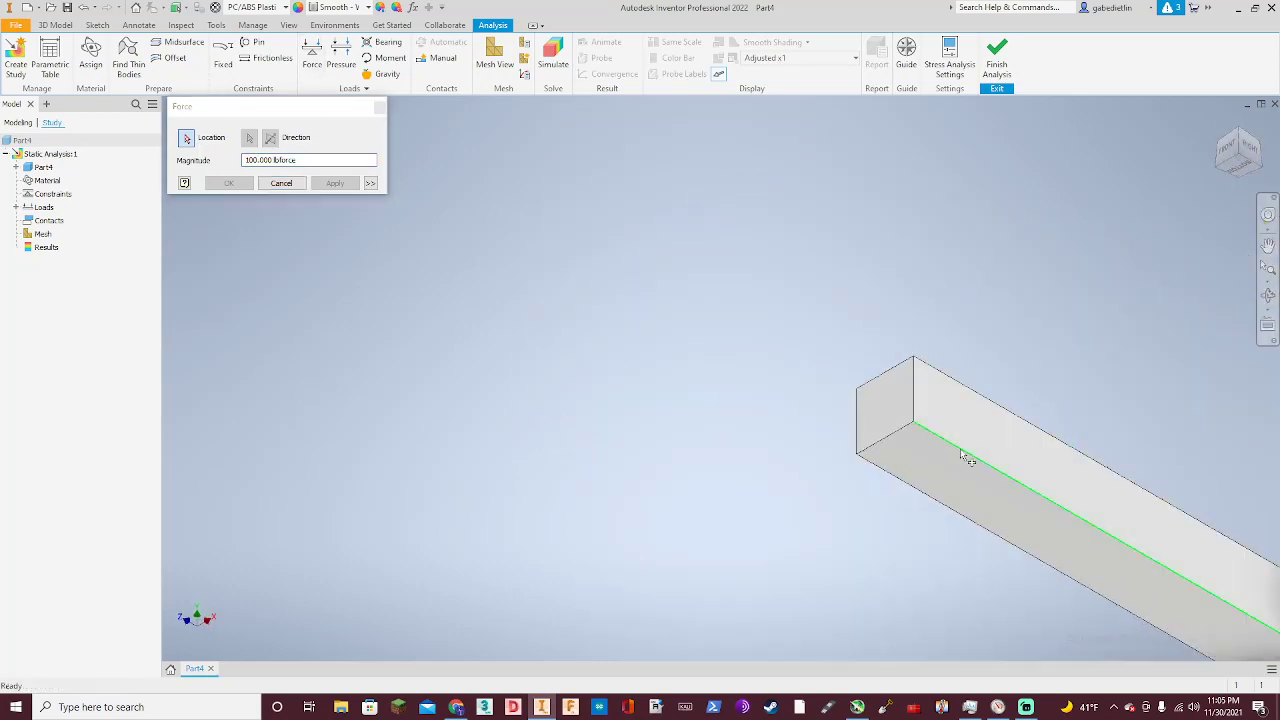
{"action": "left_click", "coordinate": [1041, 526]}
{"action": "left_click", "coordinate": [1240, 140]}
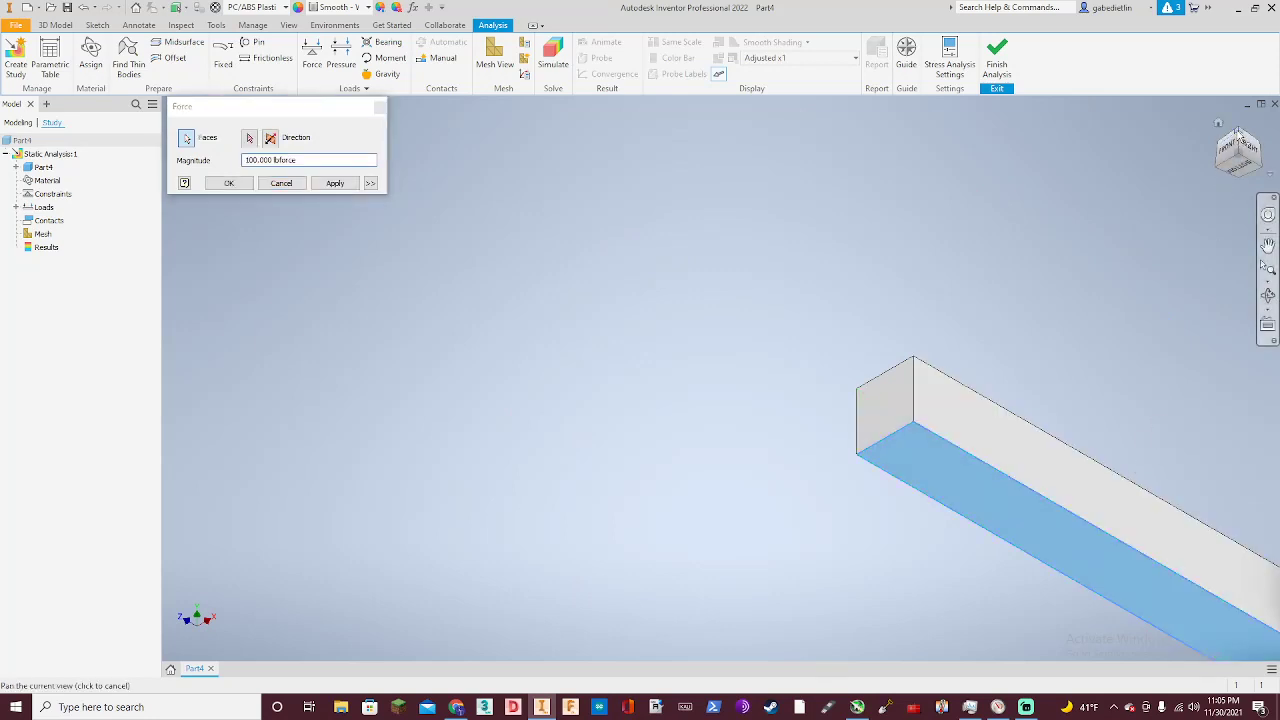
{"action": "left_click", "coordinate": [335, 184]}
{"action": "left_click", "coordinate": [380, 106]}
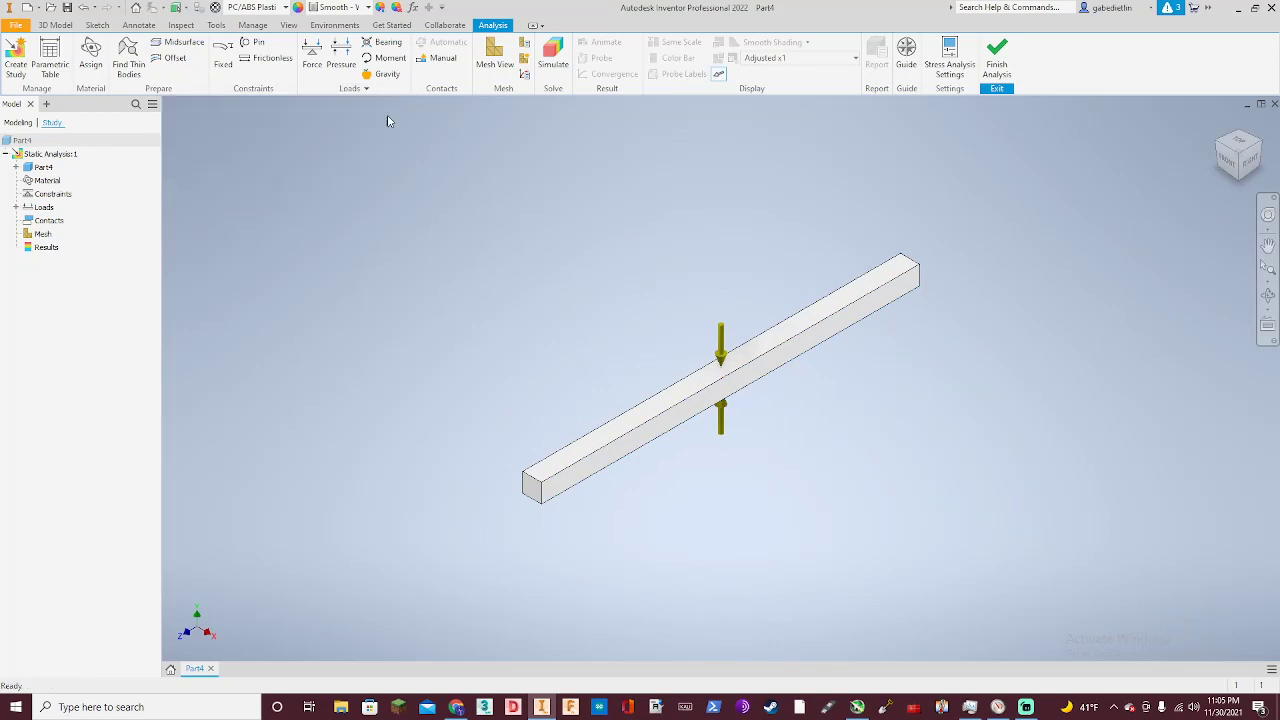
- Add fixed constraints to the bar's two end faces
{"action": "right_click", "coordinate": [523, 496]}
{"action": "right_click", "coordinate": [527, 494]}
{"action": "right_click", "coordinate": [532, 493]}
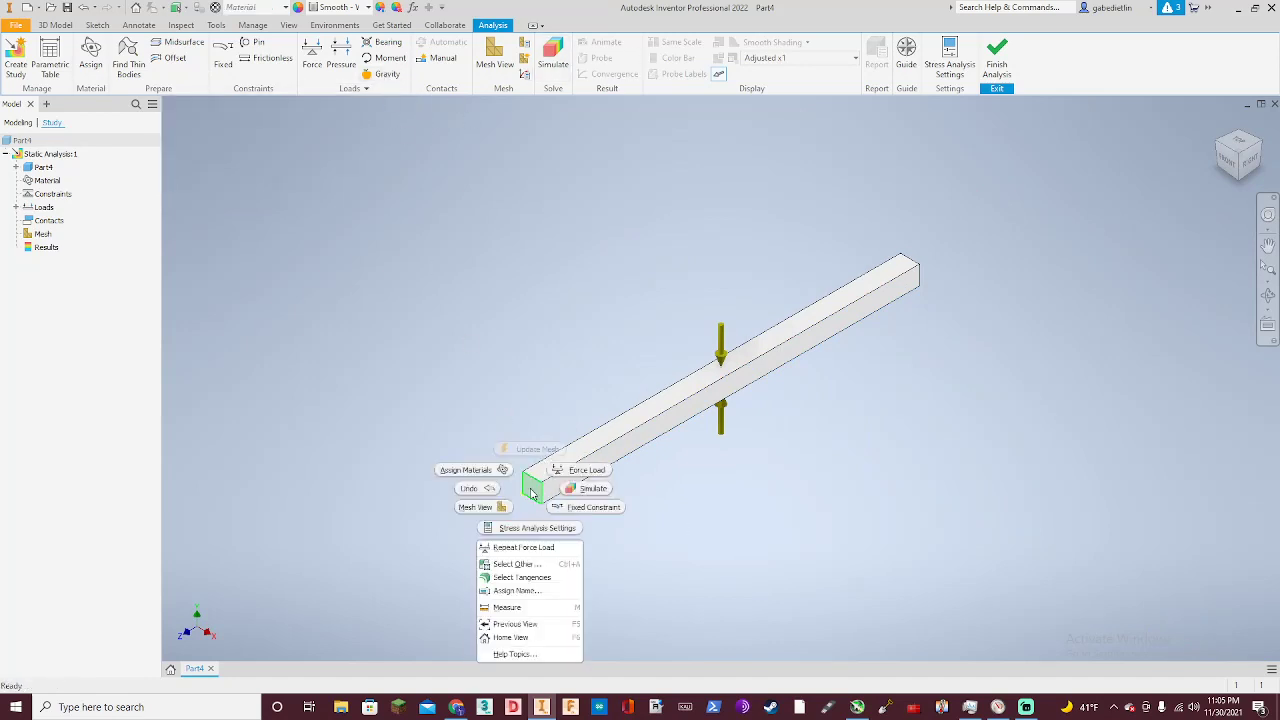
{"action": "left_click", "coordinate": [585, 507]}
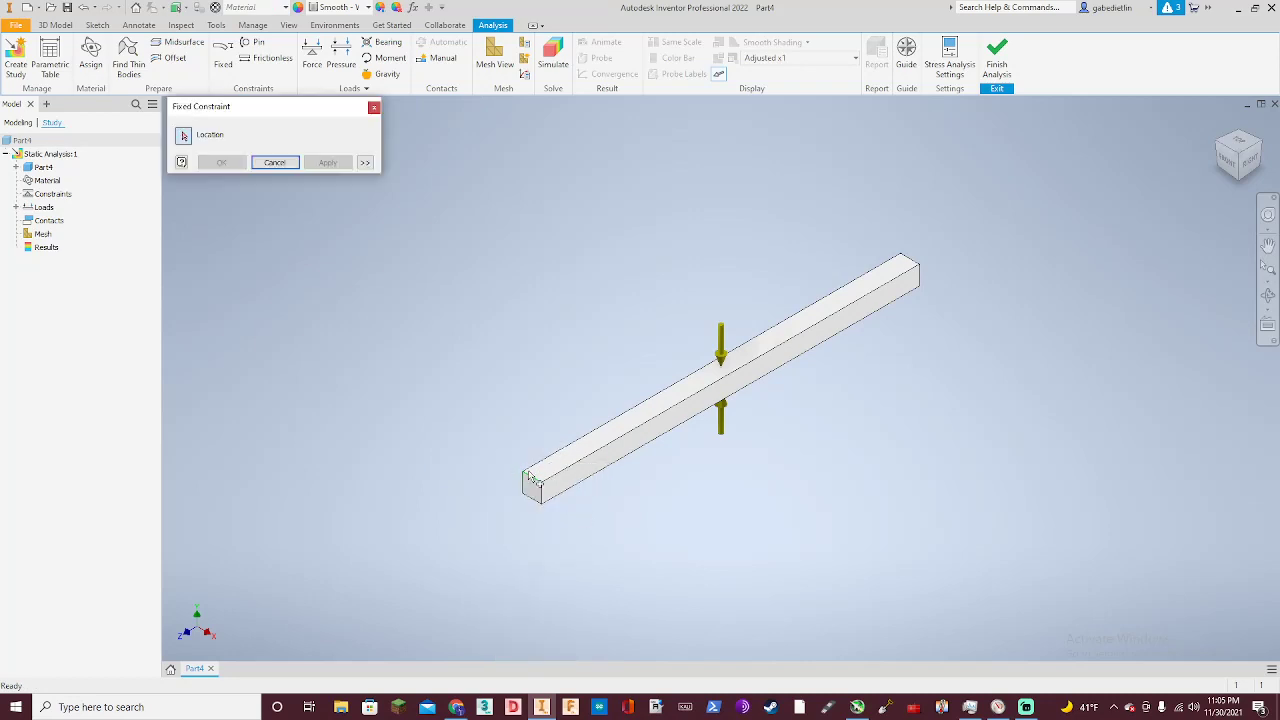
{"action": "left_click", "coordinate": [533, 489]}
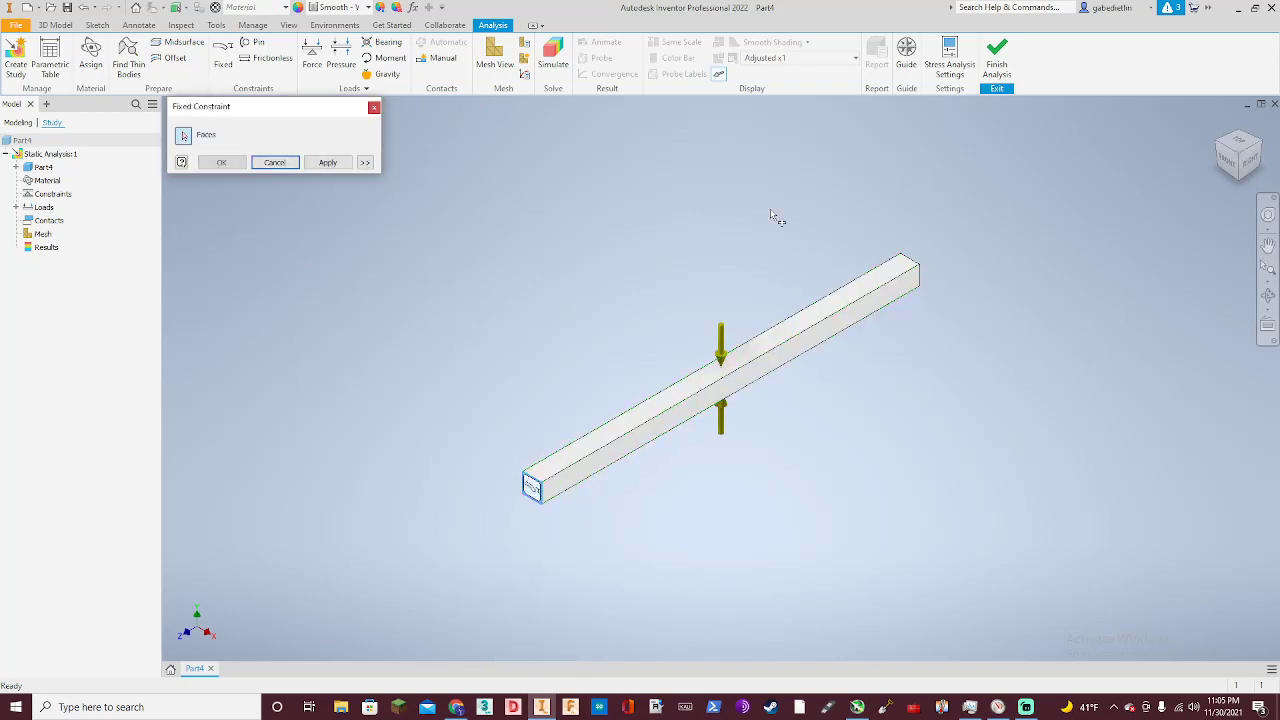
{"action": "scroll", "coordinate": [805, 357], "scroll_direction": "up", "scroll_amount": 10}
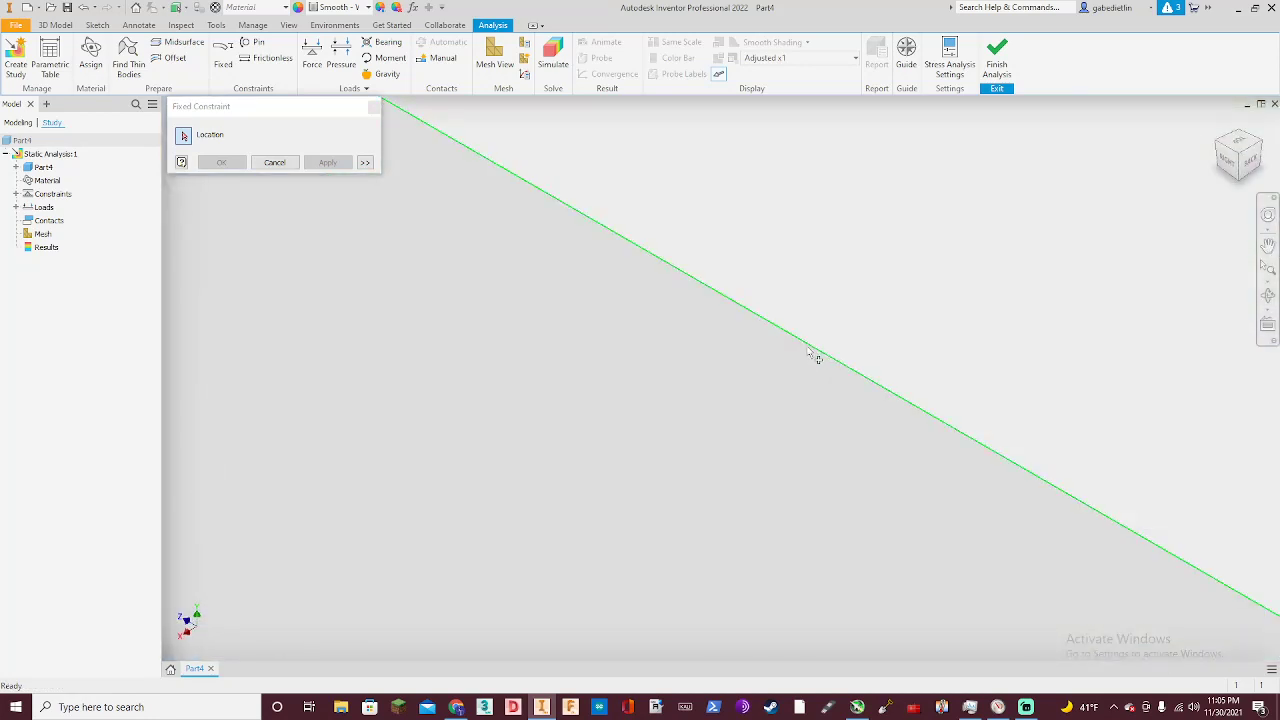
{"action": "scroll", "coordinate": [815, 360], "scroll_direction": "down", "scroll_amount": 10}
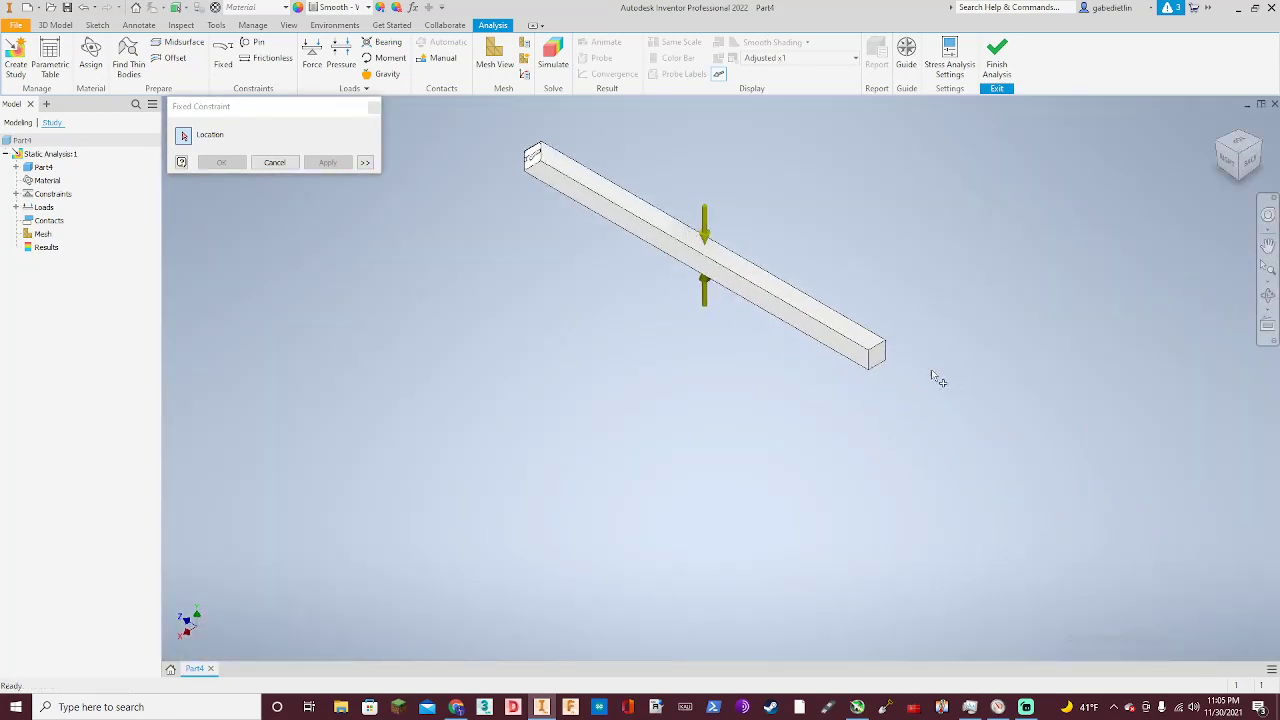
{"action": "left_click", "coordinate": [882, 360]}
{"action": "right_click", "coordinate": [884, 361]}
{"action": "left_click", "coordinate": [924, 336]}
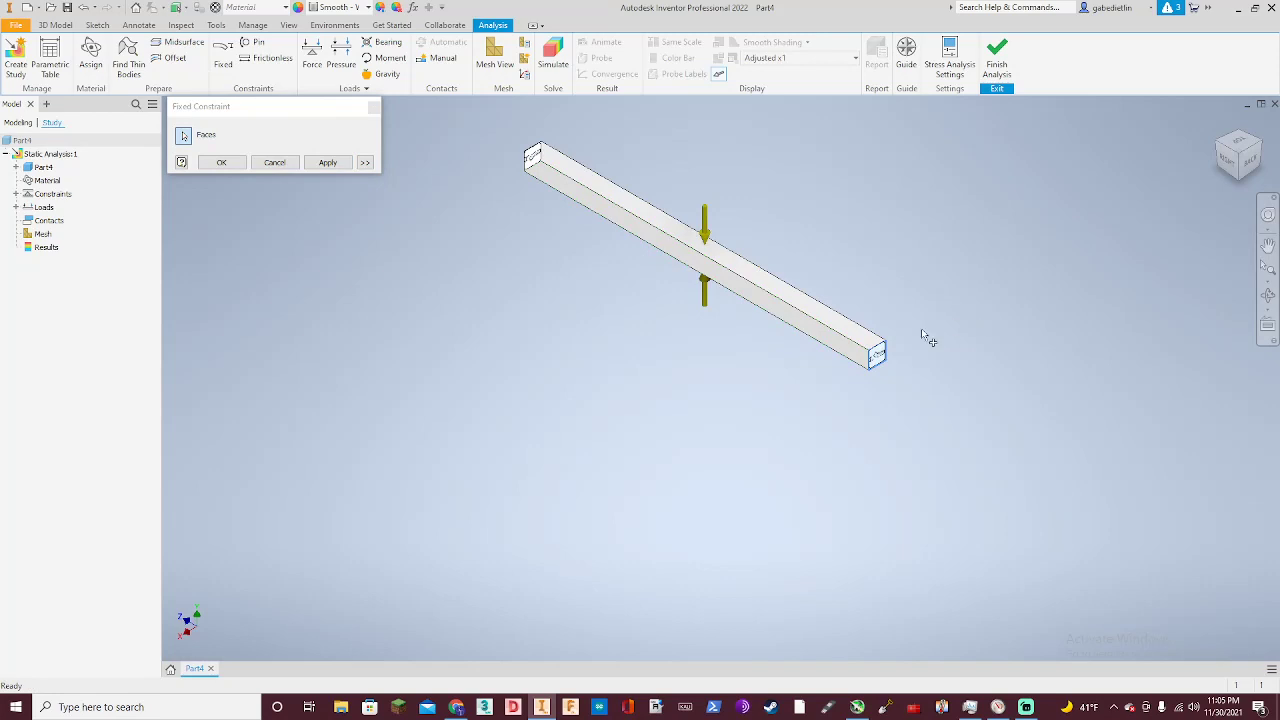
{"action": "left_click", "coordinate": [336, 163]}
{"action": "left_click", "coordinate": [374, 108]}
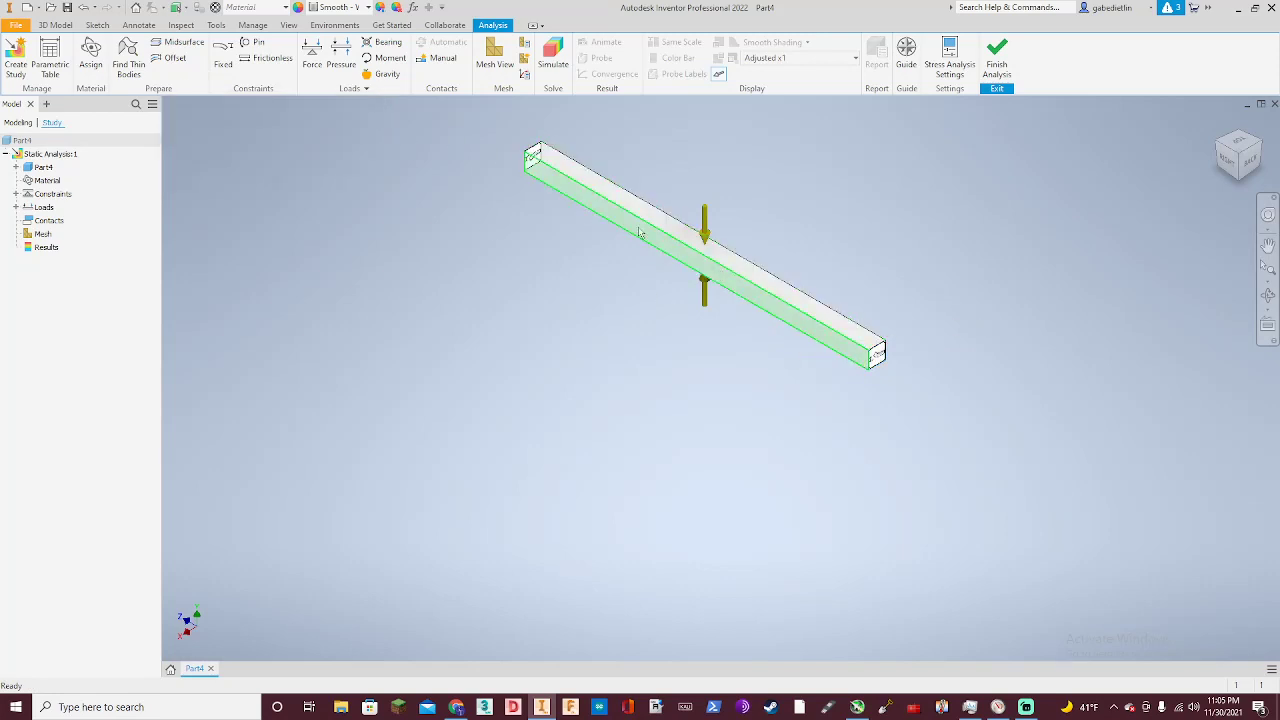
- Run the static stress simulation and examine the Von Mises stress and deformed shape of the bar from the right side
{"action": "left_click", "coordinate": [1218, 148]}
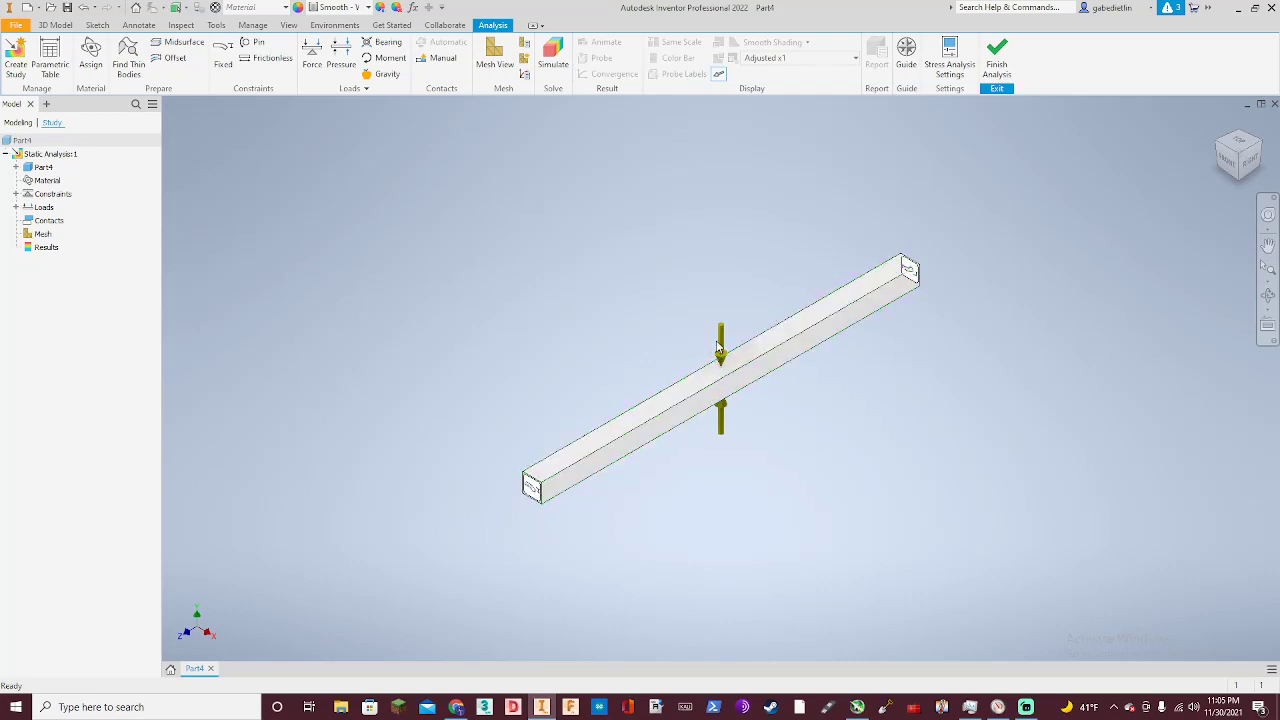
{"action": "right_click", "coordinate": [721, 414]}
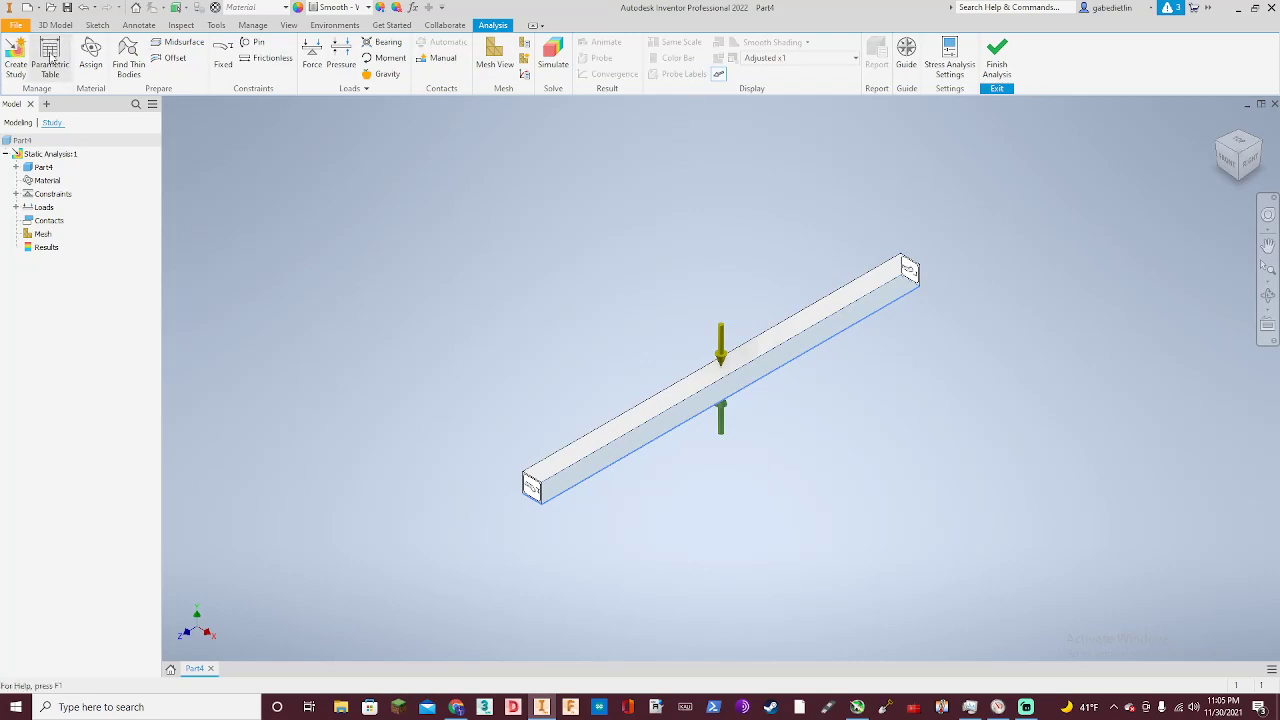
{"action": "left_click", "coordinate": [545, 50]}
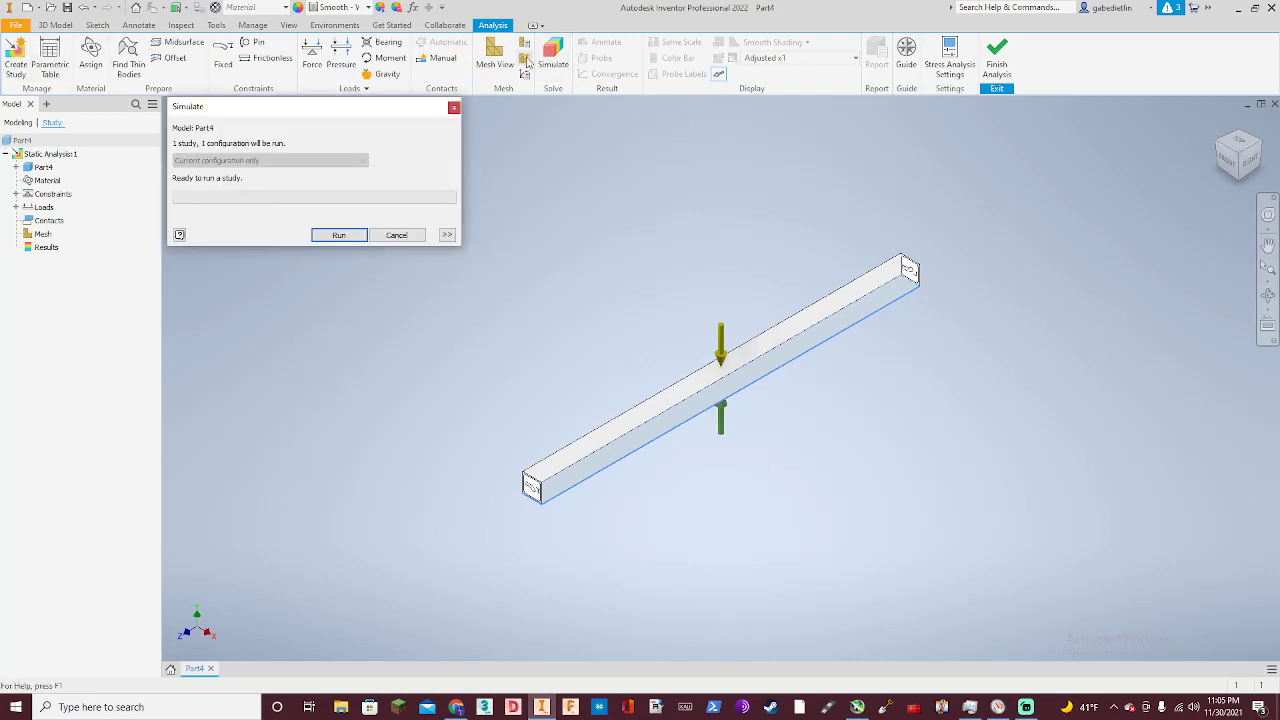
{"action": "left_click", "coordinate": [339, 235]}
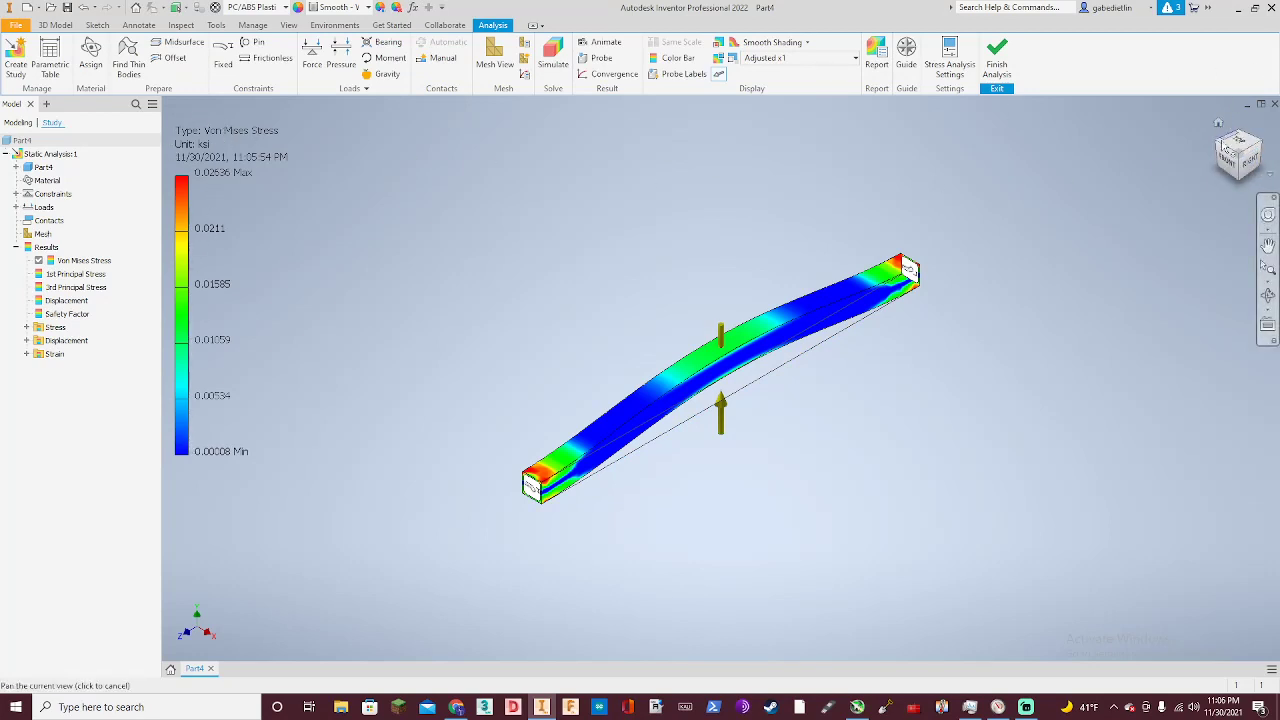
{"action": "left_click", "coordinate": [1252, 164]}
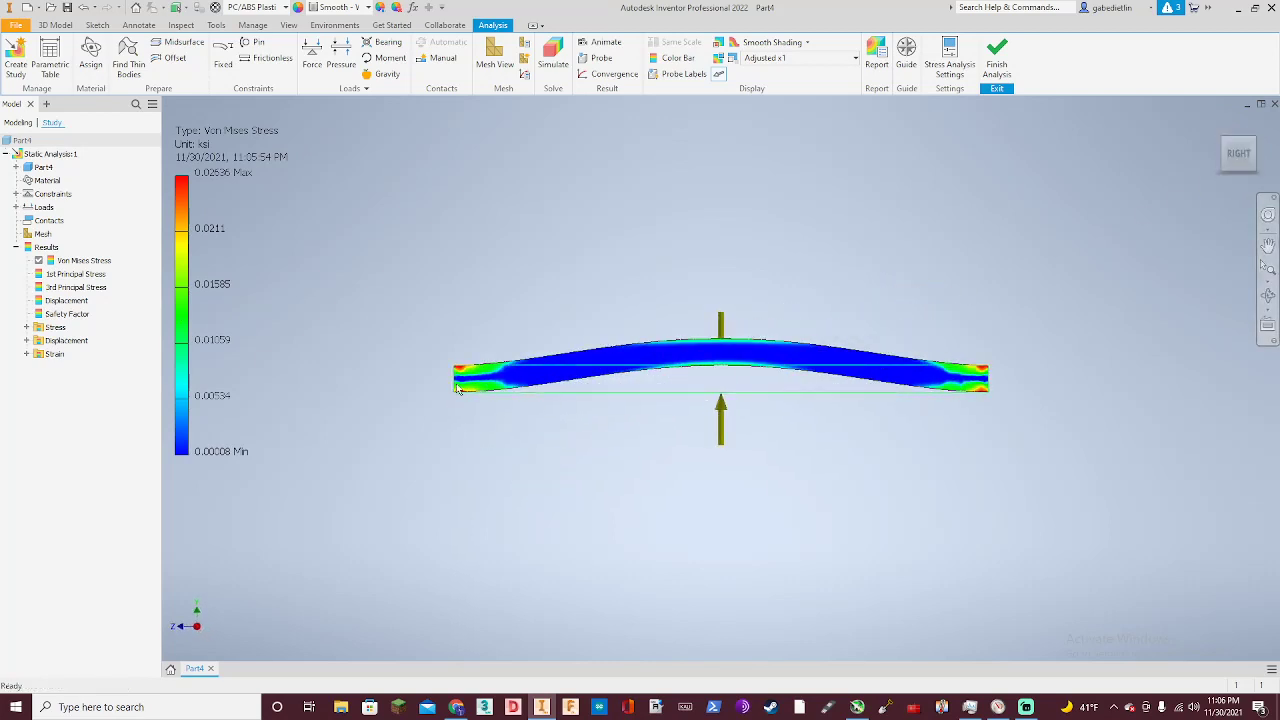
{"action": "scroll", "coordinate": [686, 400], "scroll_direction": "up", "scroll_amount": 5}
{"action": "scroll", "coordinate": [665, 395], "scroll_direction": "down", "scroll_amount": 3}
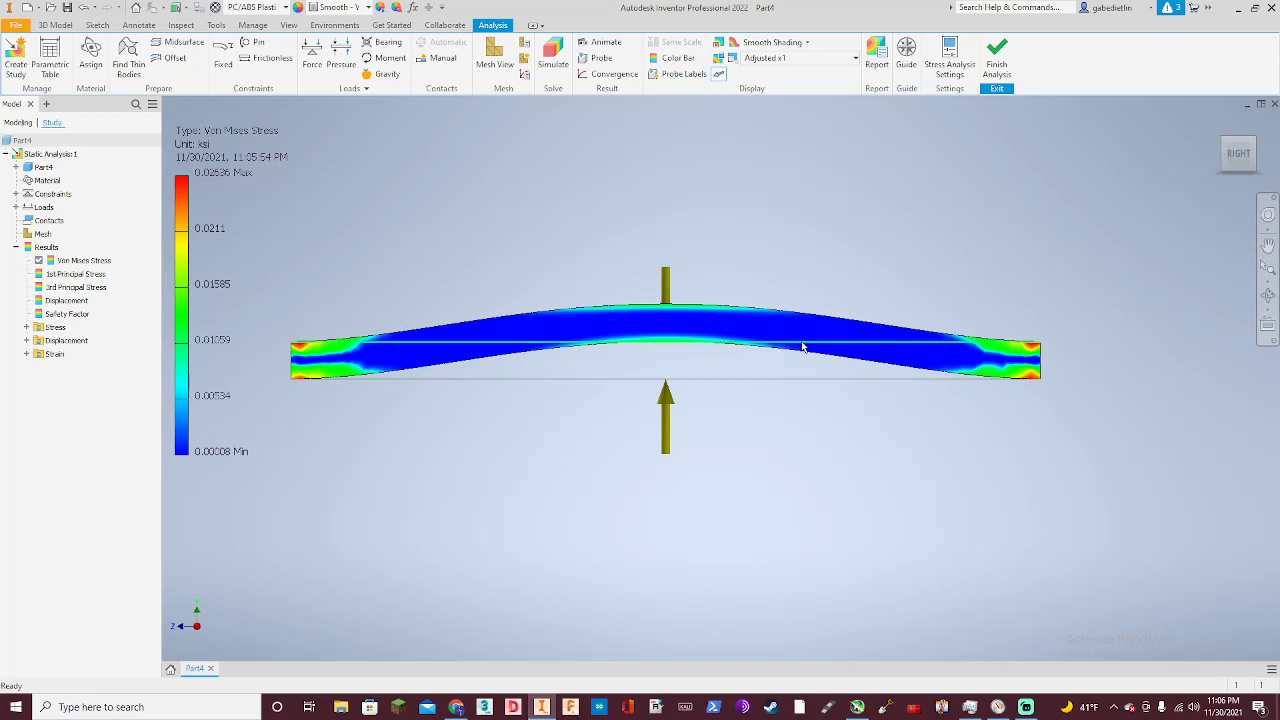
- Undo the end-face fixed constraints and the 100 lbforce load, keeping the gravity load
{"action": "left_click", "coordinate": [494, 55]}
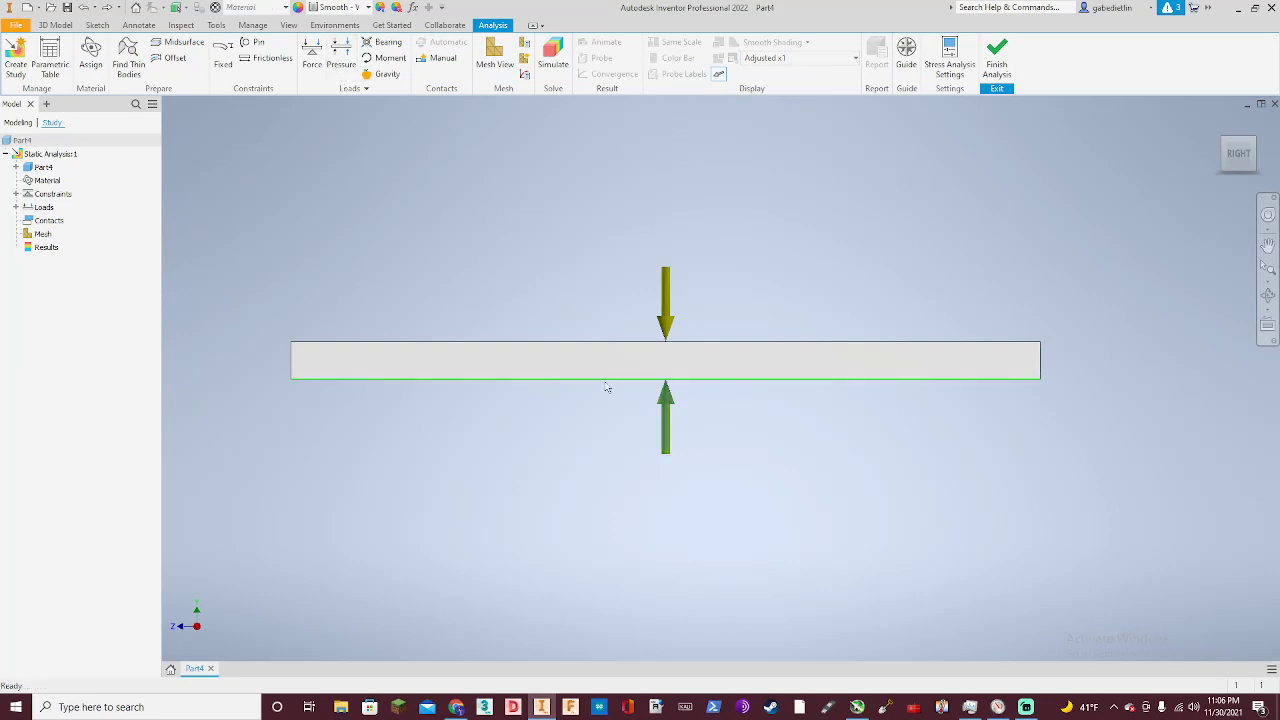
{"action": "key", "text": "ctrl+z"}
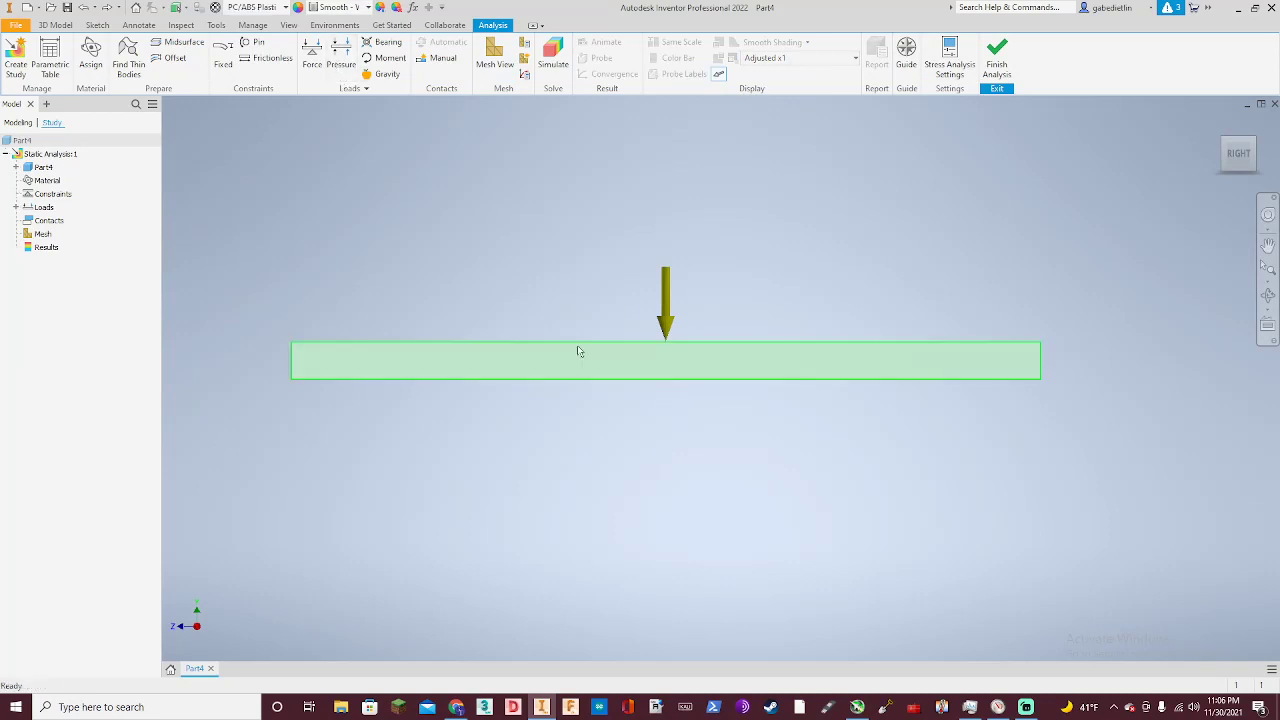
{"action": "left_click", "coordinate": [312, 55]}
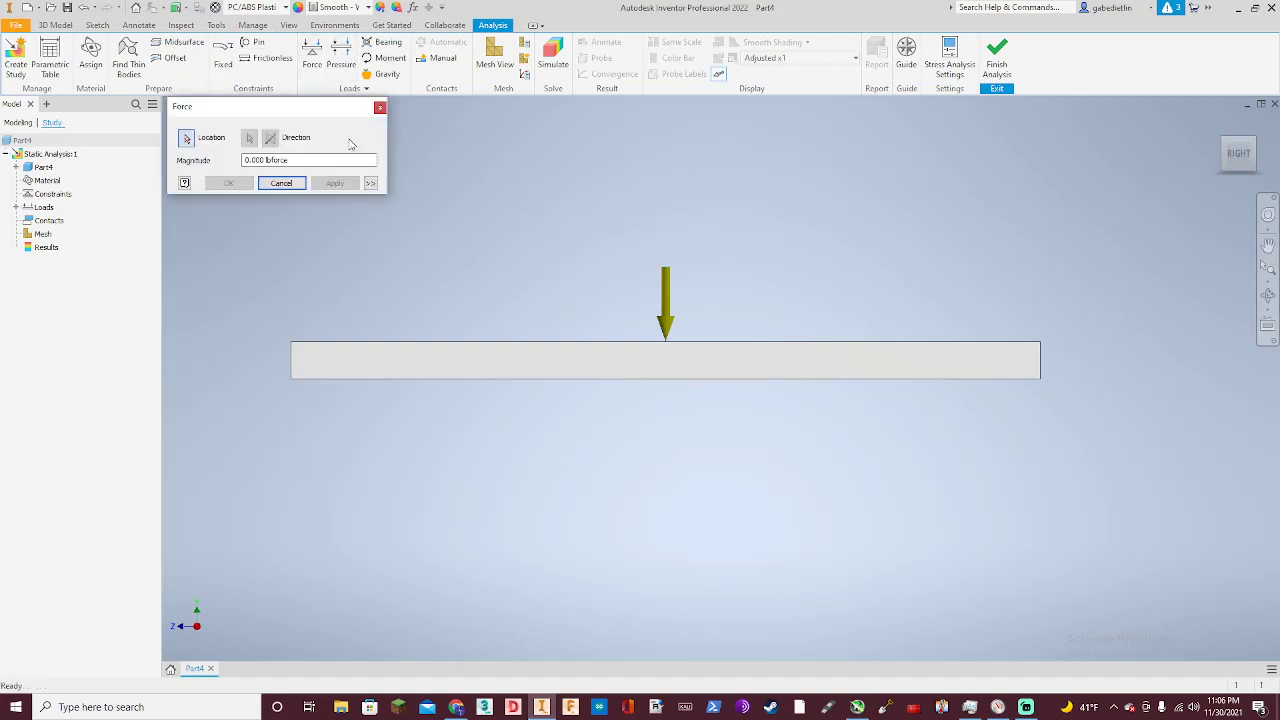
{"action": "double_click", "coordinate": [265, 160]}
{"action": "key", "text": "BackSpace"}
{"action": "left_click", "coordinate": [1236, 180]}
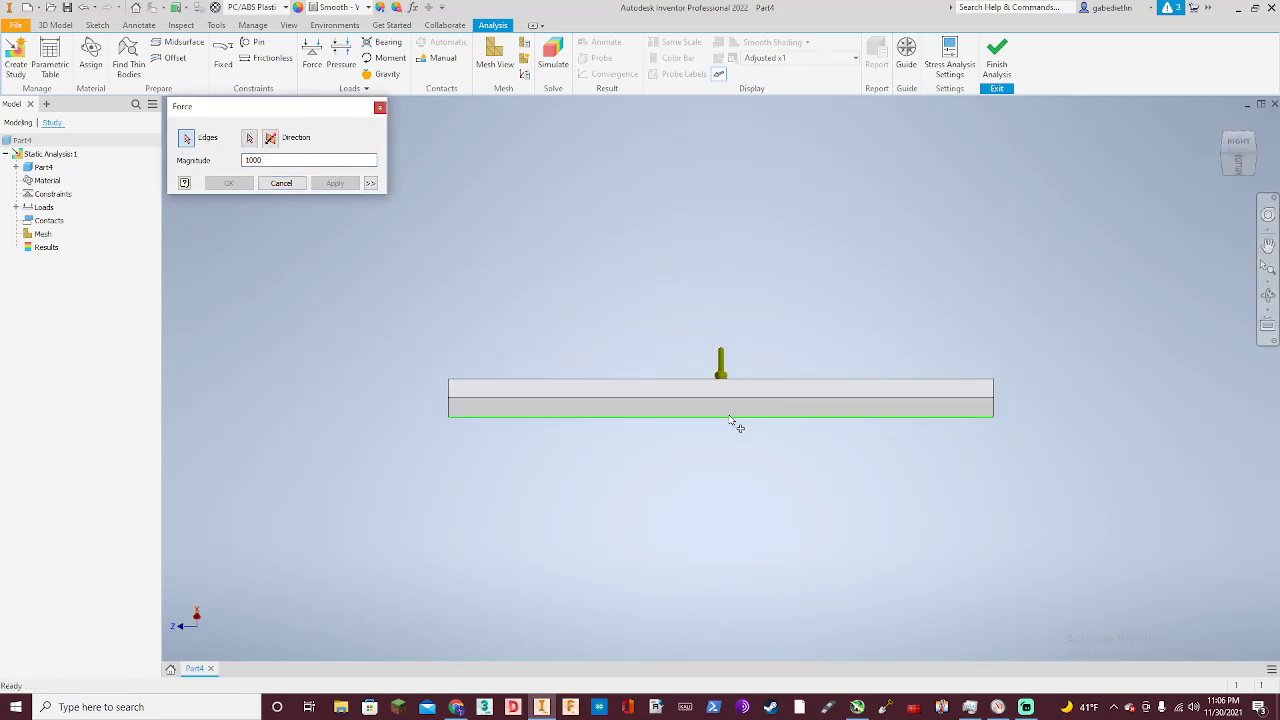
{"action": "left_click", "coordinate": [731, 418]}
{"action": "left_click", "coordinate": [263, 182]}
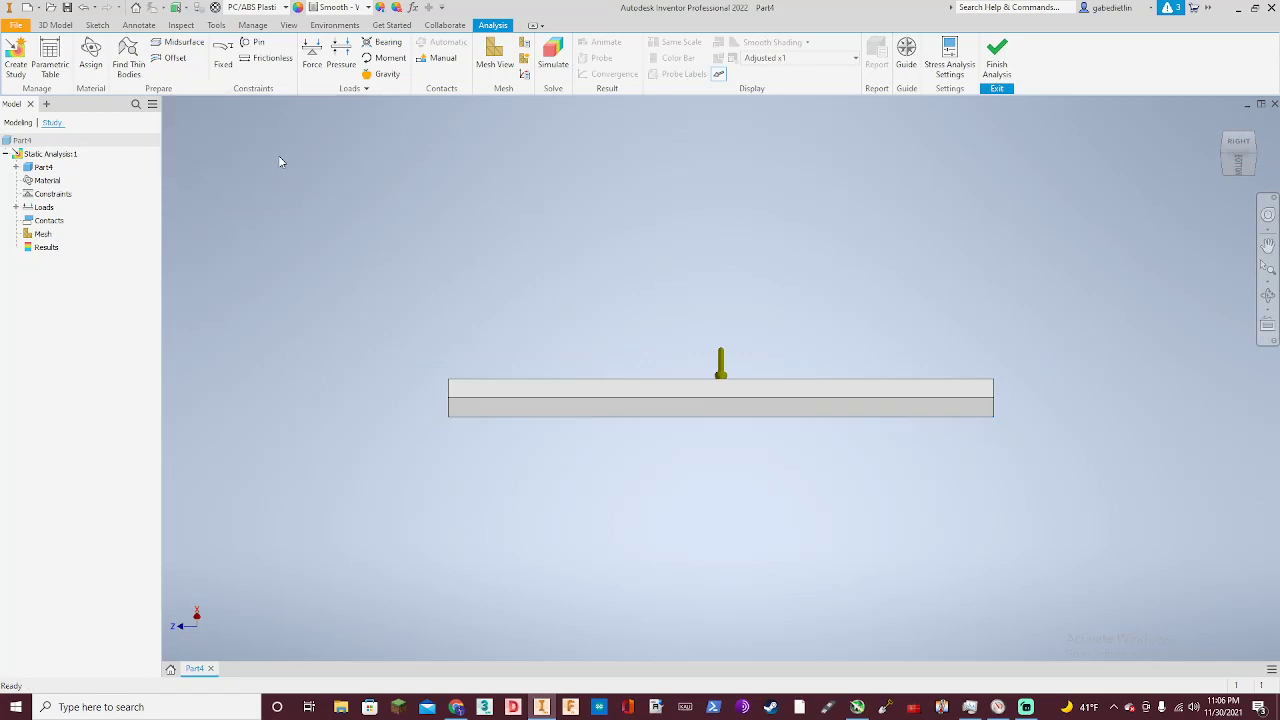
- Apply a 1000 lbforce force load to the bar's bottom face, directed upward into the bar
{"action": "left_click", "coordinate": [312, 56]}
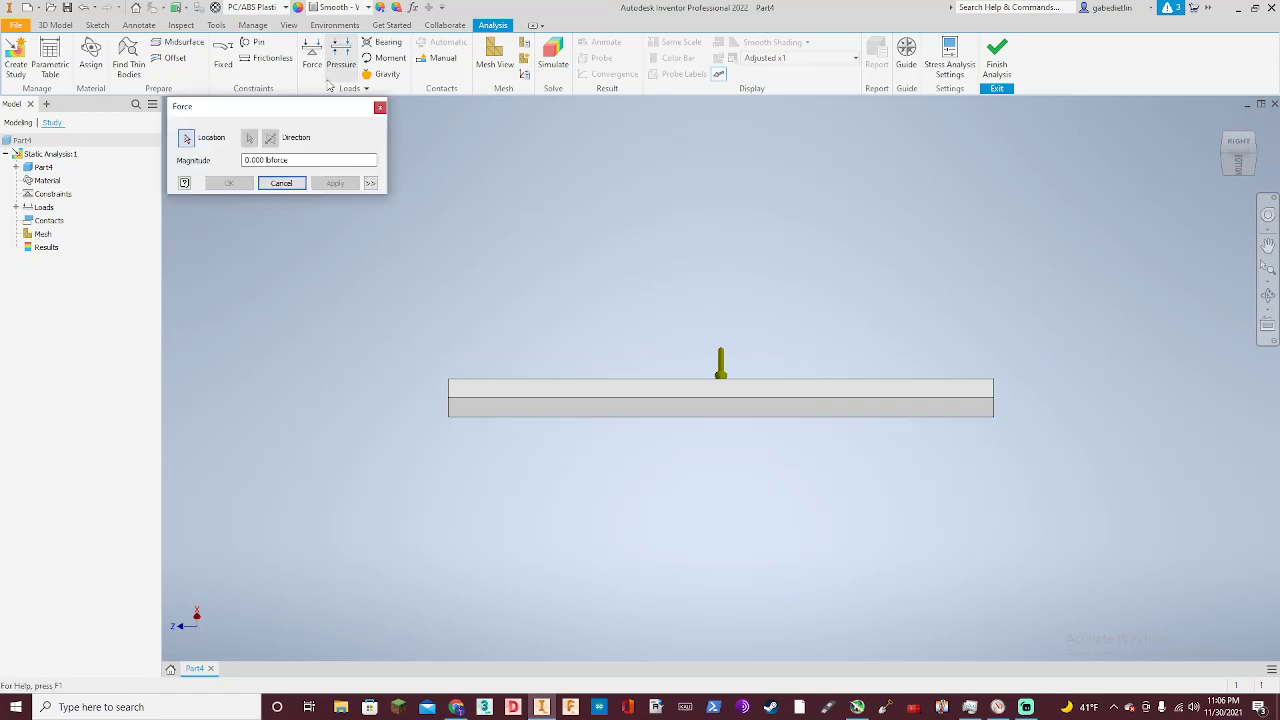
{"action": "left_click", "coordinate": [317, 160]}
{"action": "key", "text": "BackSpace"}
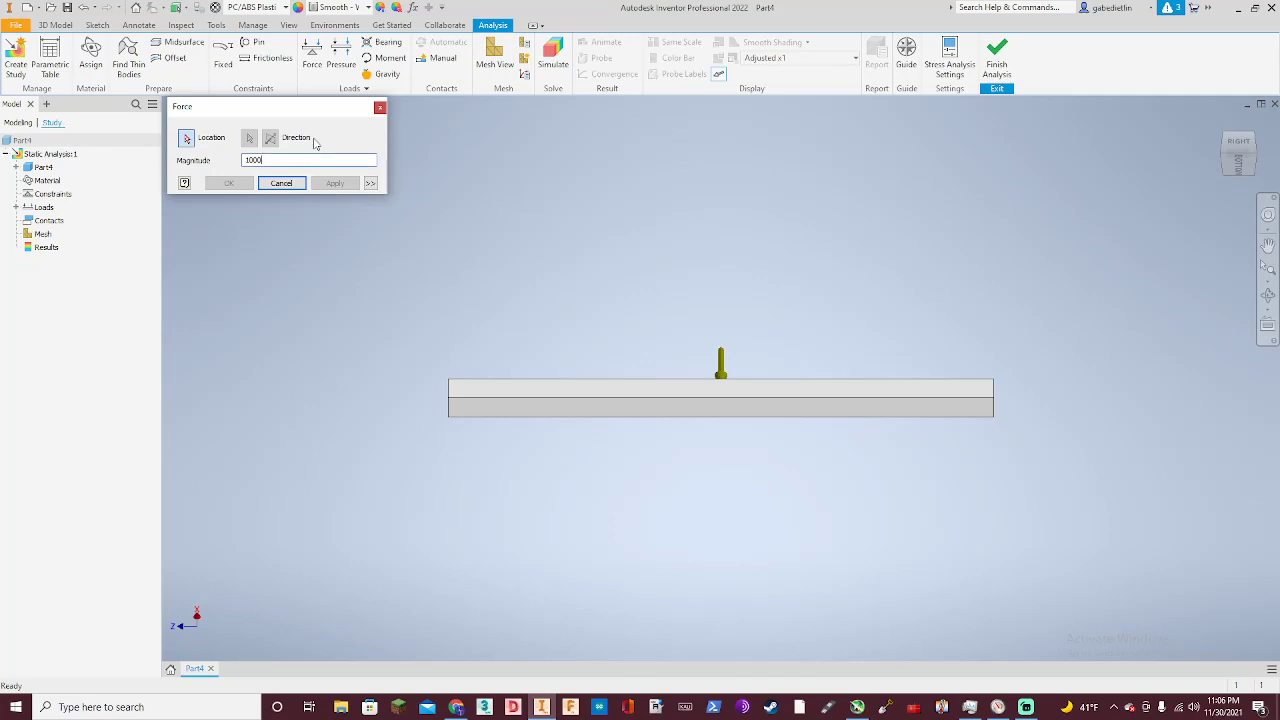
{"action": "left_click", "coordinate": [686, 410]}
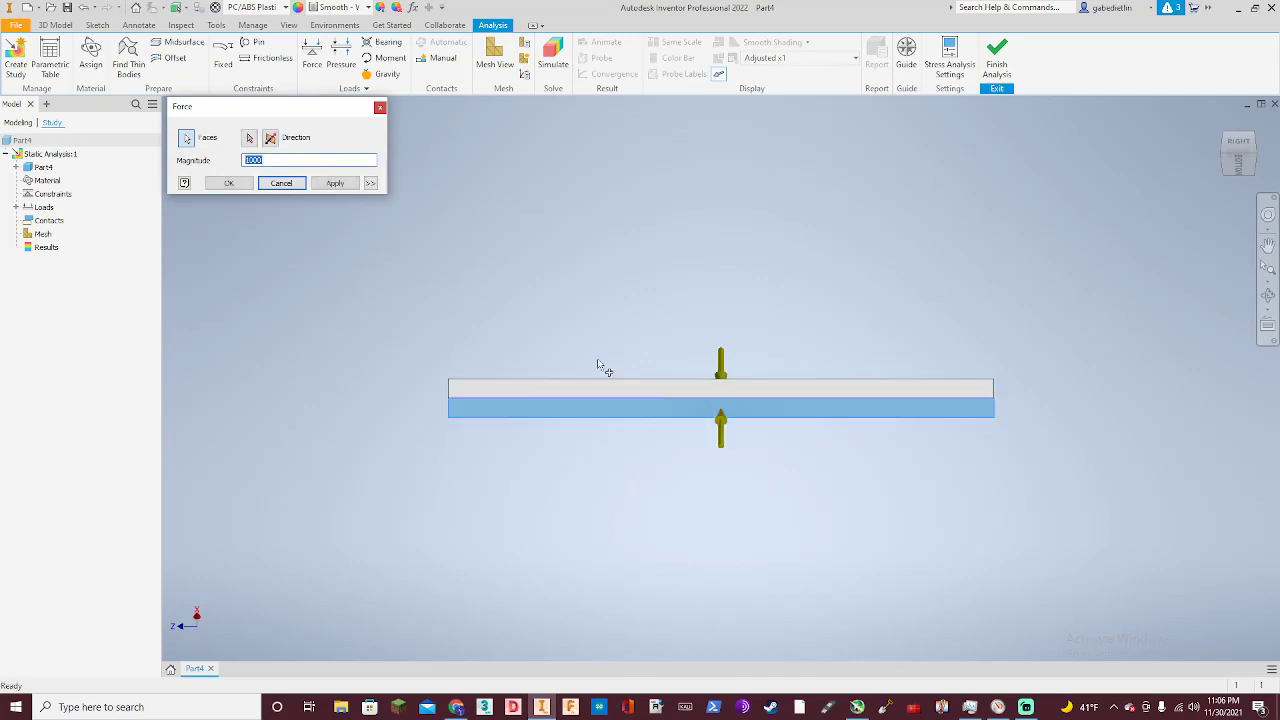
{"action": "left_click", "coordinate": [332, 184]}
{"action": "left_click_drag", "start_coordinate": [1238, 152], "coordinate": [1133, 190]}
{"action": "key", "text": "F6"}
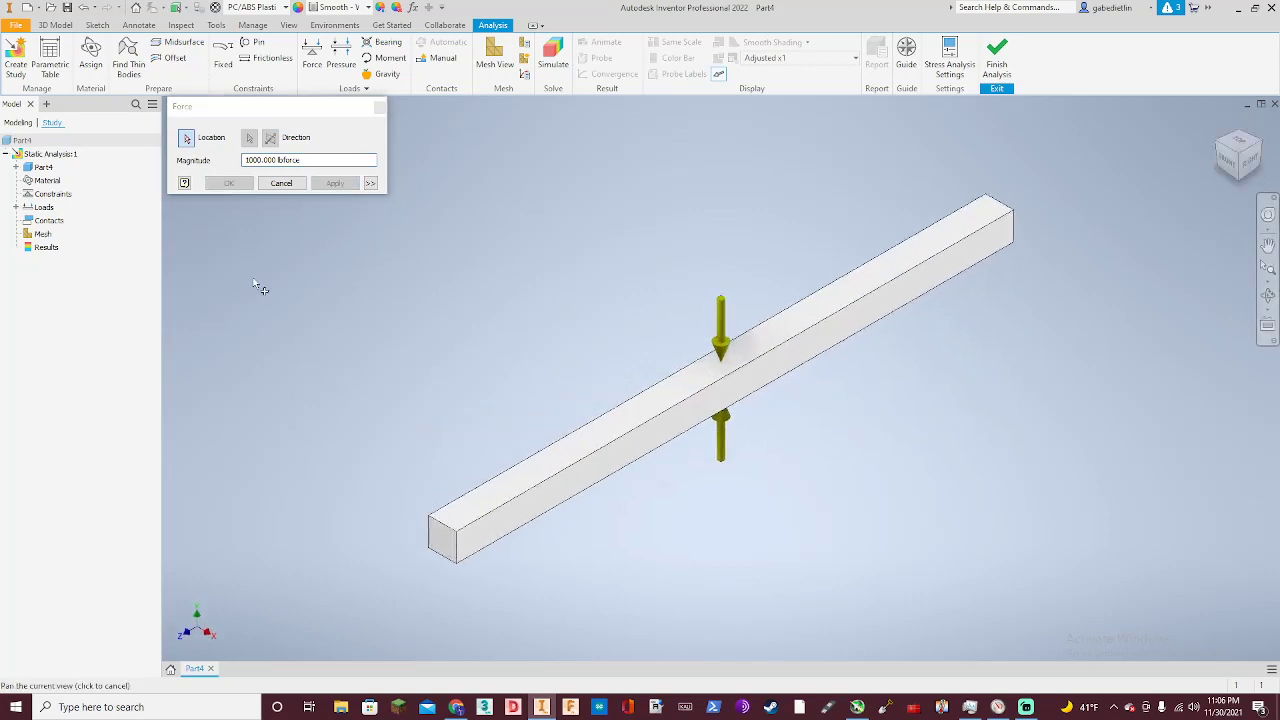
{"action": "left_click", "coordinate": [379, 106]}
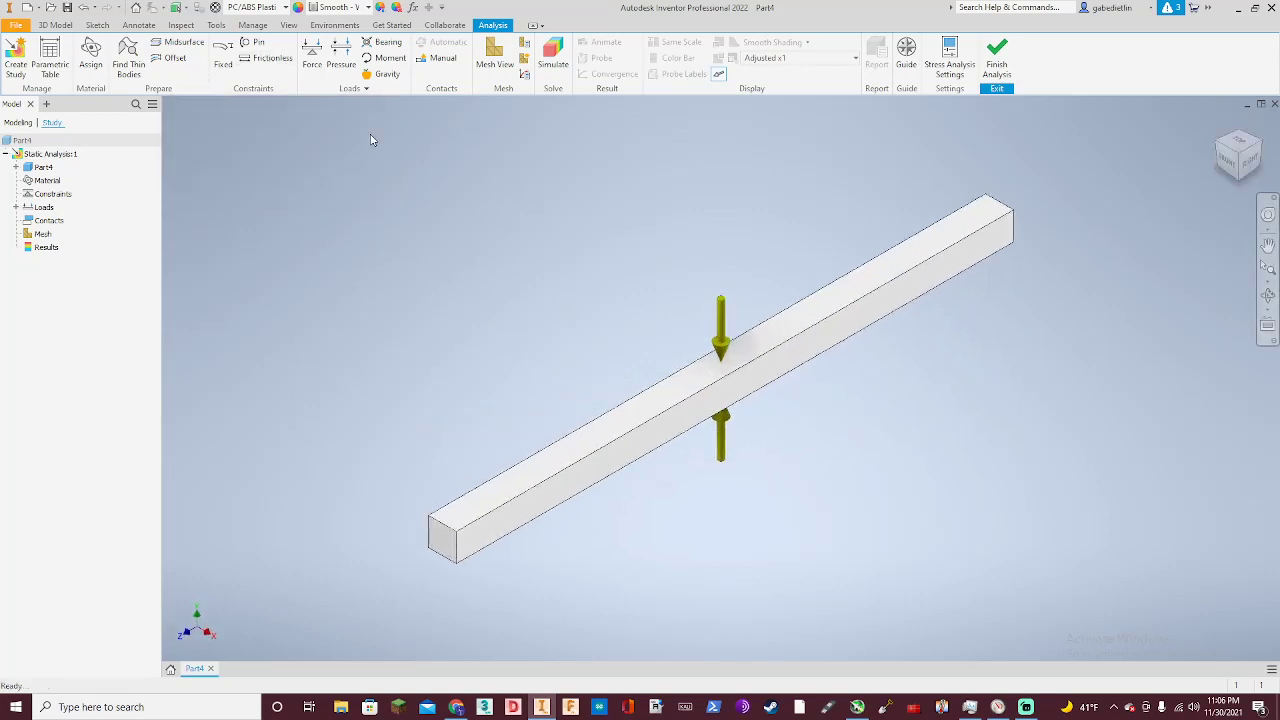
- Fix both end faces of the bar again with a fixed constraint
{"action": "right_click", "coordinate": [458, 545]}
{"action": "left_click", "coordinate": [471, 556]}
{"action": "left_click", "coordinate": [442, 538]}
{"action": "left_click", "coordinate": [1262, 145]}
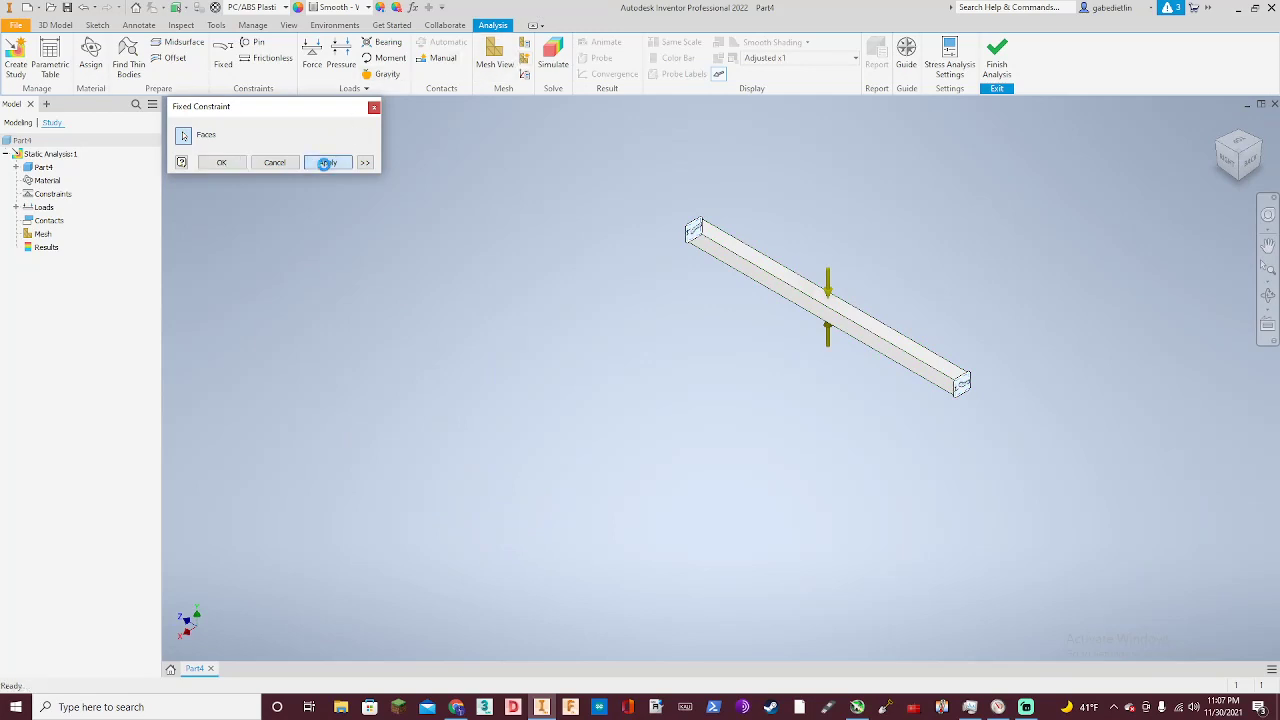
{"action": "left_click", "coordinate": [327, 162]}
- Run the simulation with the 1000 lbforce load and view the Von Mises stress result from the right side
{"action": "left_click", "coordinate": [553, 55]}
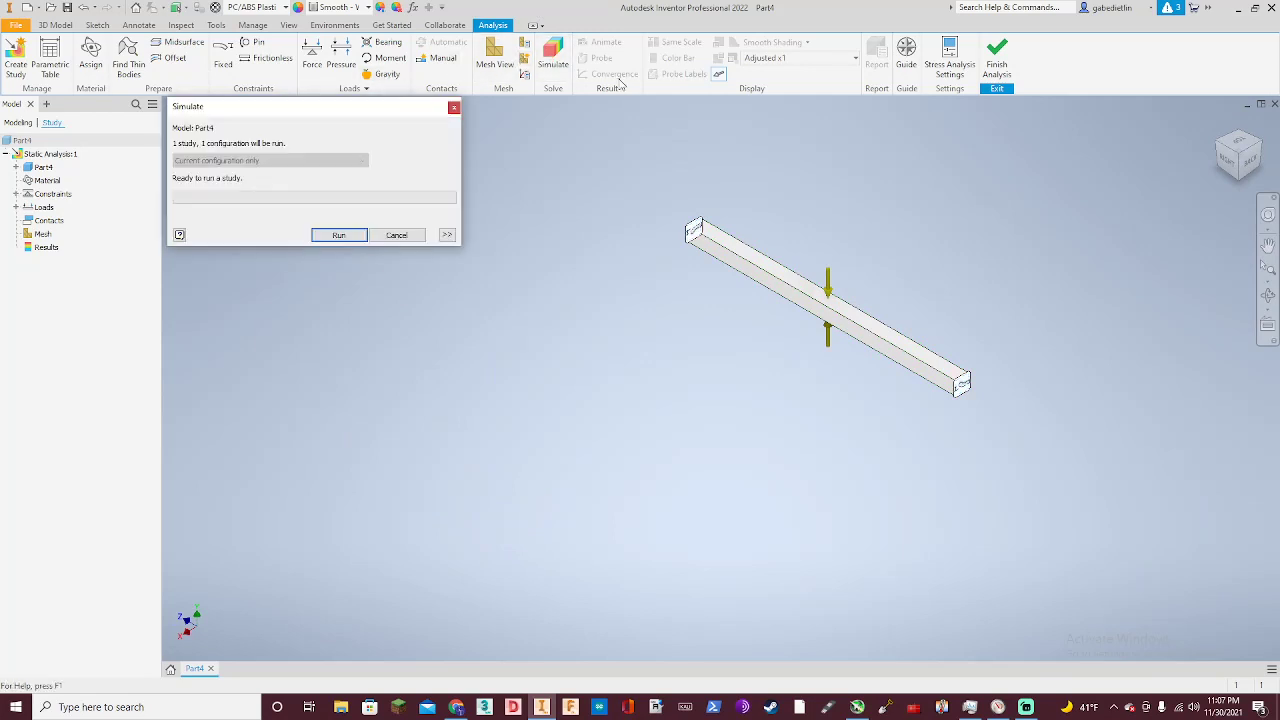
{"action": "left_click", "coordinate": [358, 236]}
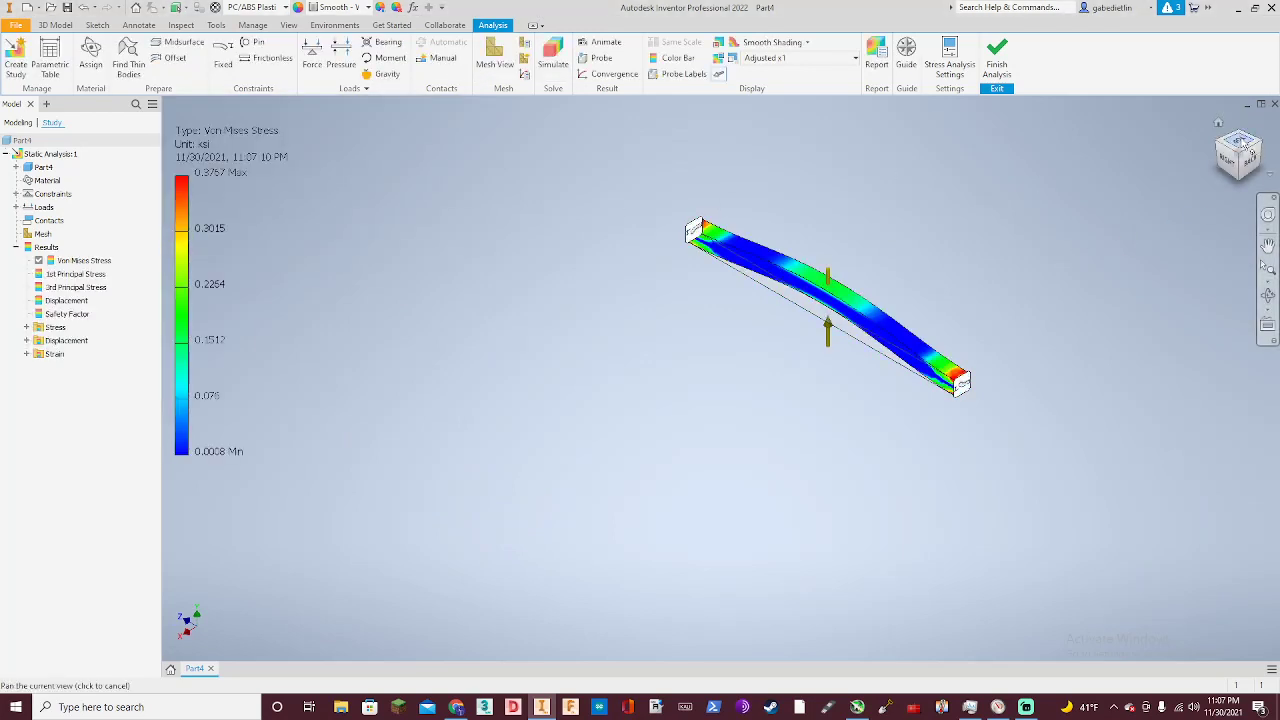
{"action": "left_click", "coordinate": [1240, 145]}
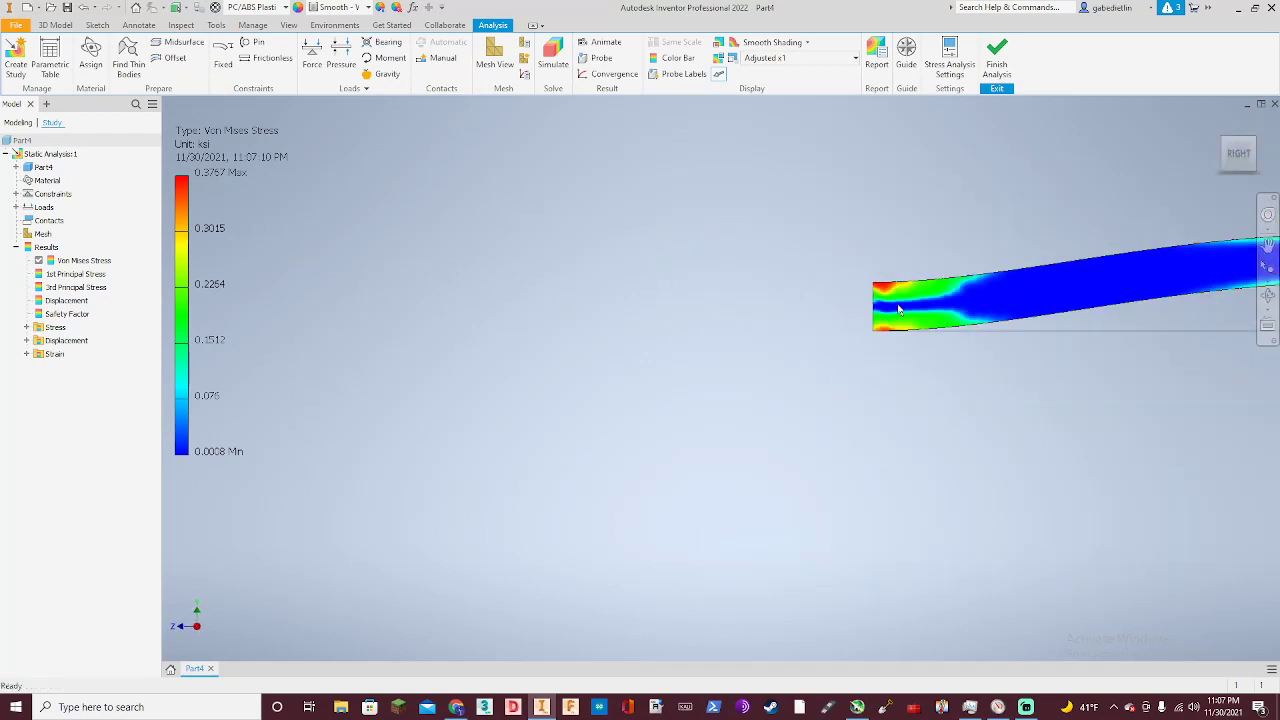